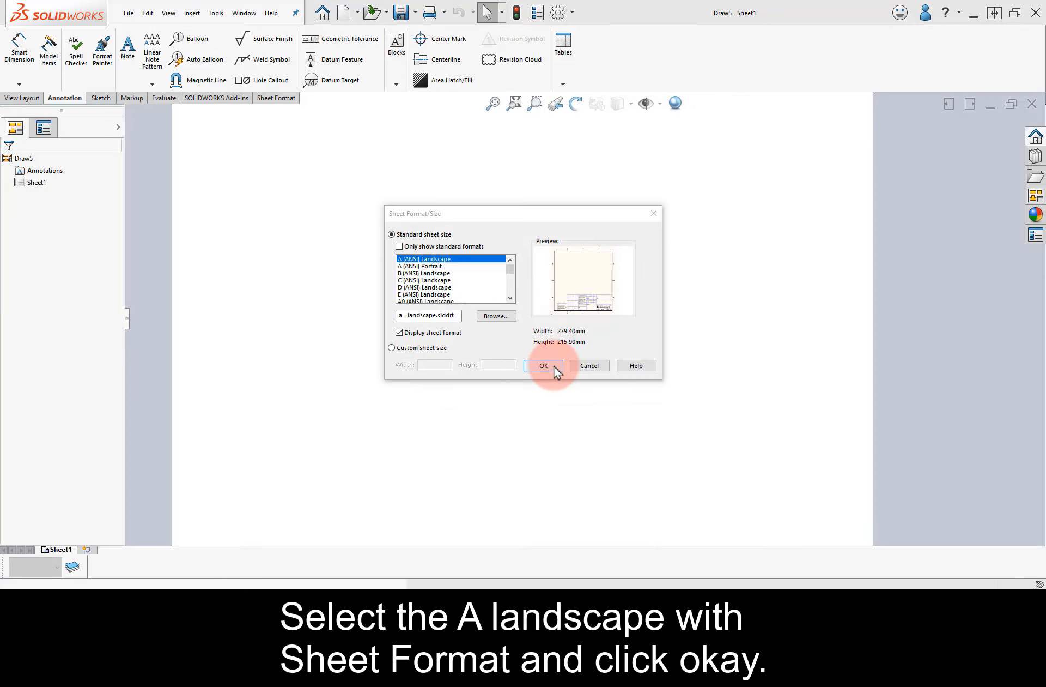
Create an A (ANSI) Landscape sheet with its sheet format and place the screw's front, right and isometric views
{"action": "left_click", "coordinate": [551, 365]}
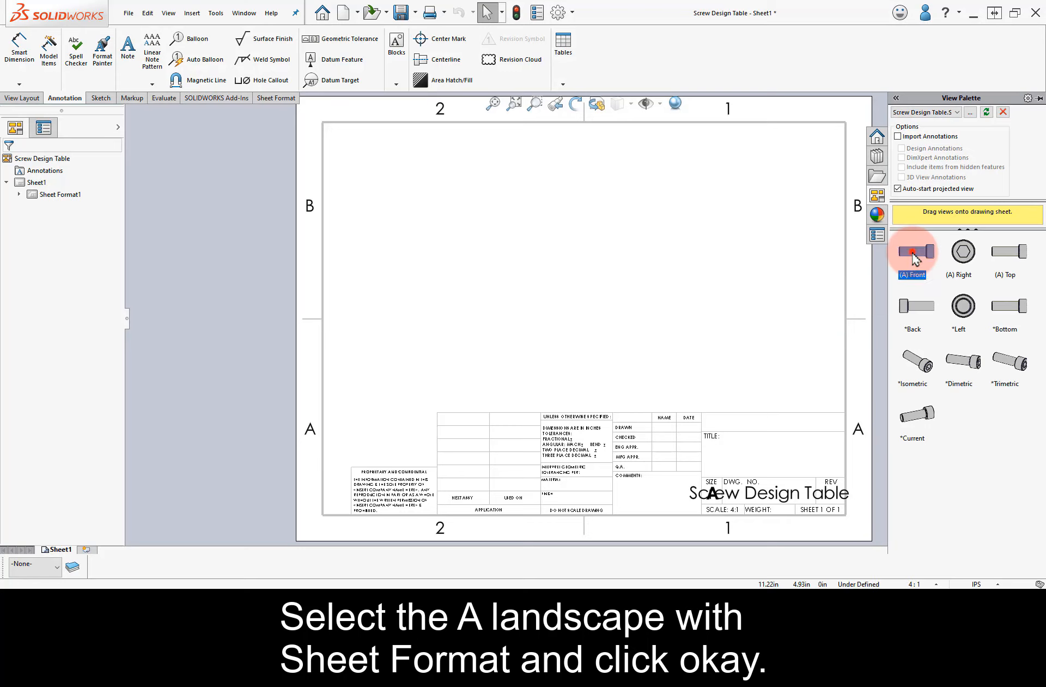
{"action": "left_click_drag", "start_coordinate": [915, 256], "coordinate": [467, 342]}
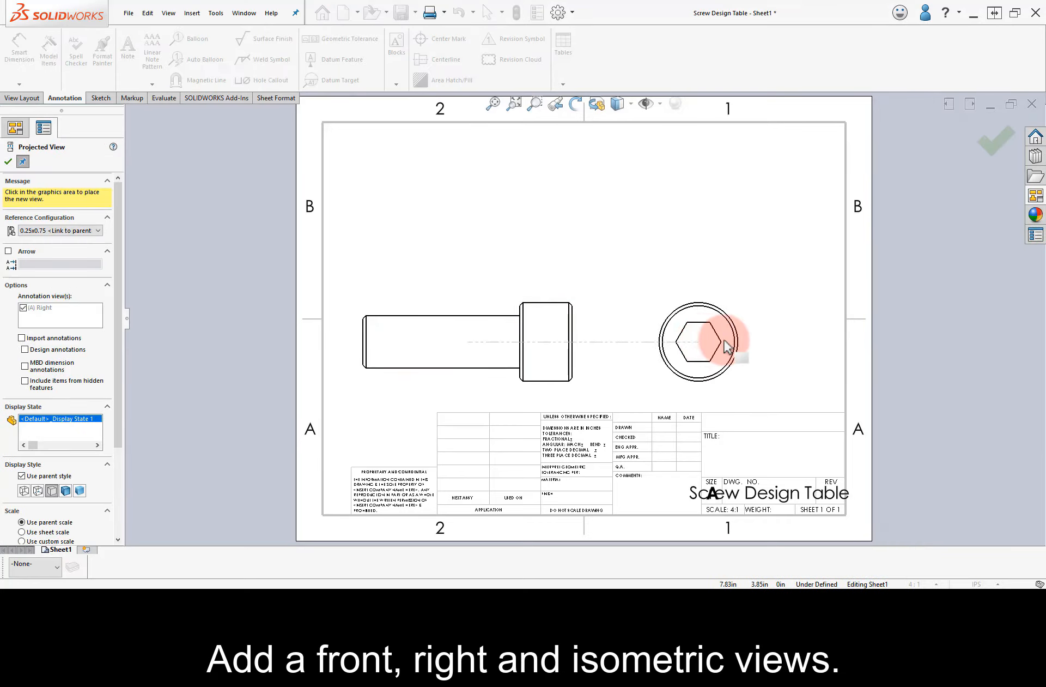
{"action": "left_click", "coordinate": [725, 343]}
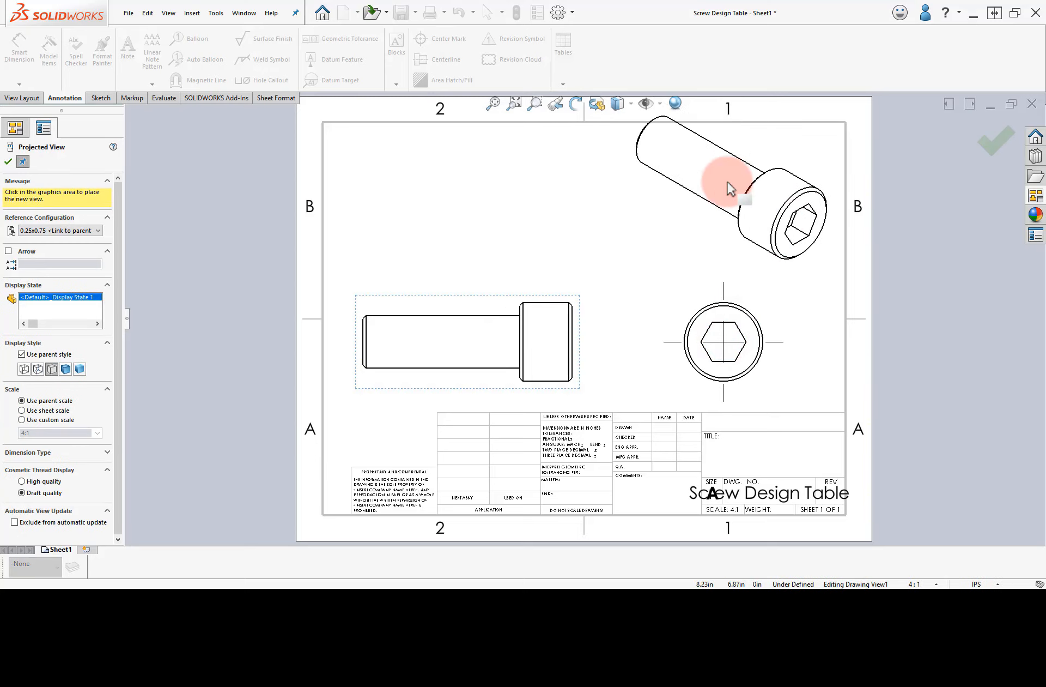
{"action": "left_click", "coordinate": [752, 176]}
{"action": "key", "text": "Escape"}
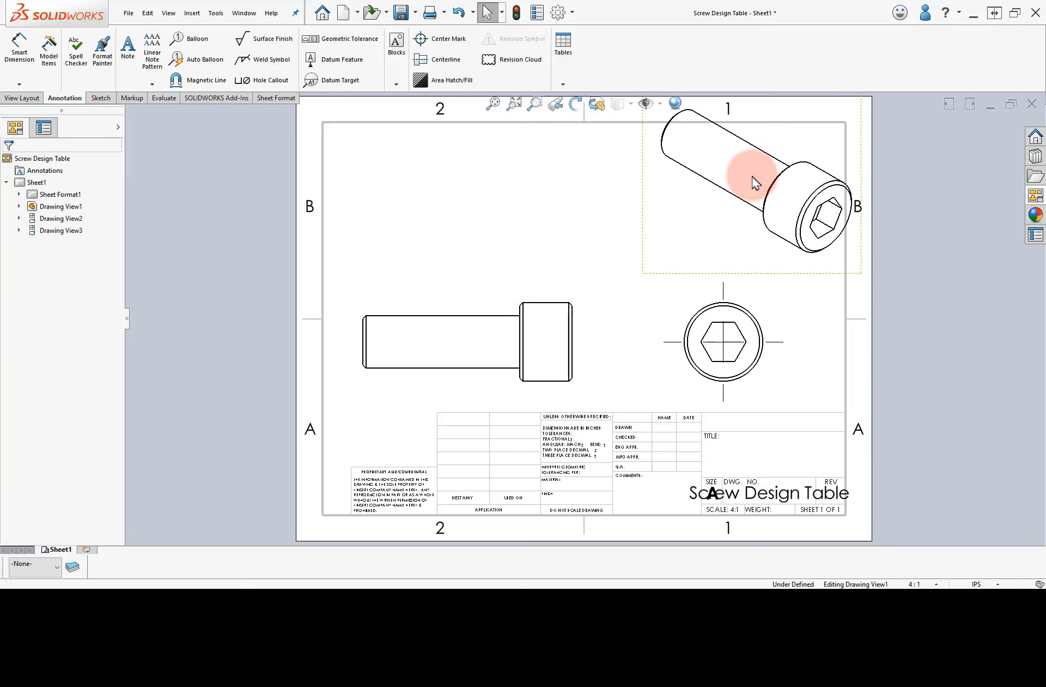
Set the front view's reference configuration to 0.25x0.5 and move the view closer to the right view
{"action": "left_click", "coordinate": [440, 307]}
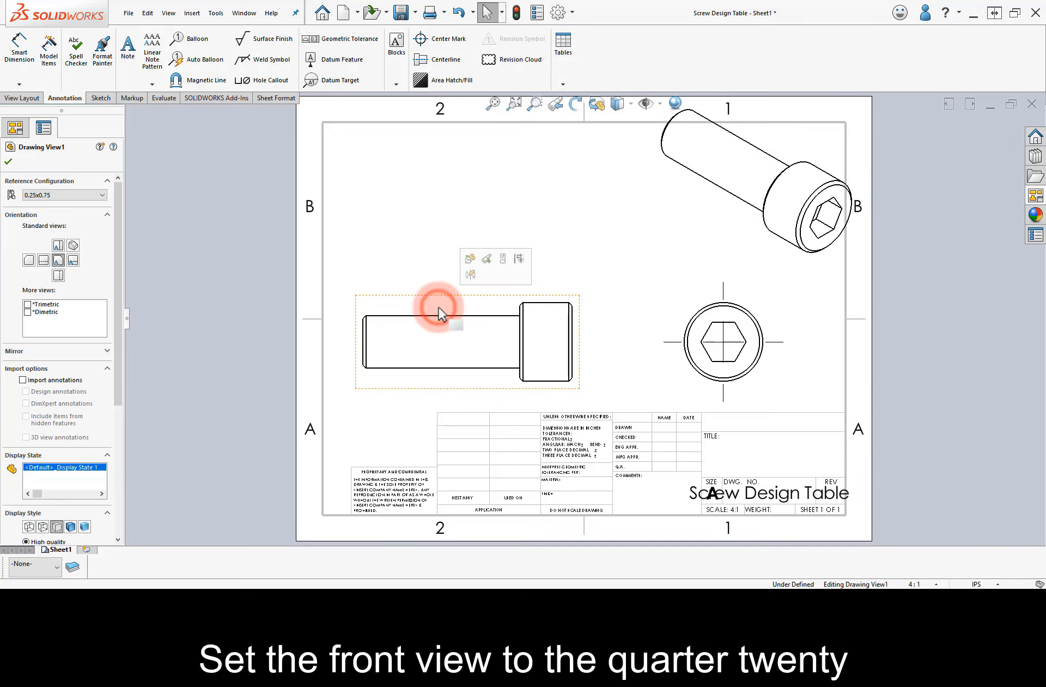
{"action": "left_click", "coordinate": [83, 195]}
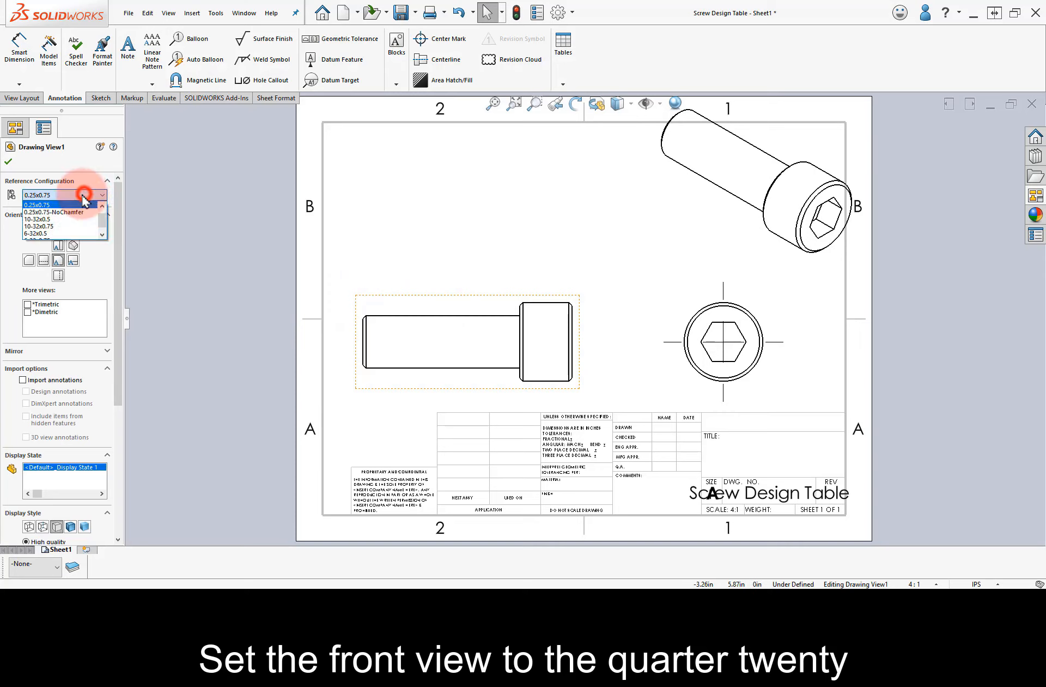
{"action": "left_click", "coordinate": [102, 205]}
{"action": "left_click", "coordinate": [79, 207]}
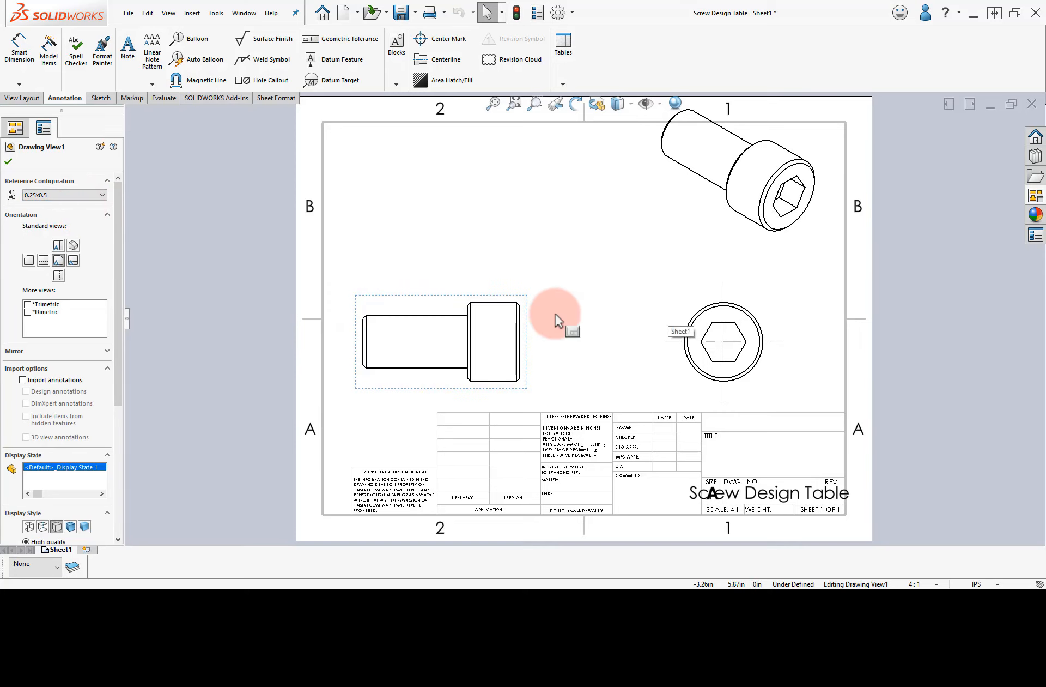
{"action": "left_click_drag", "start_coordinate": [527, 312], "coordinate": [595, 308]}
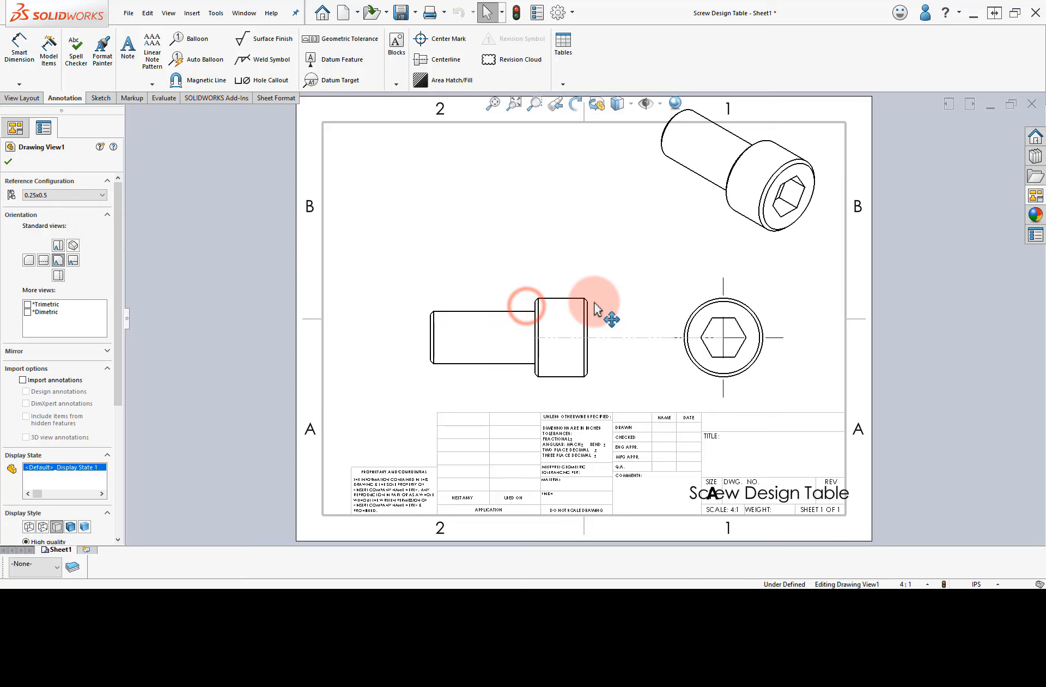
Display the isometric view as shaded with edges and give it a custom scale of 2:1
{"action": "left_click", "coordinate": [711, 223]}
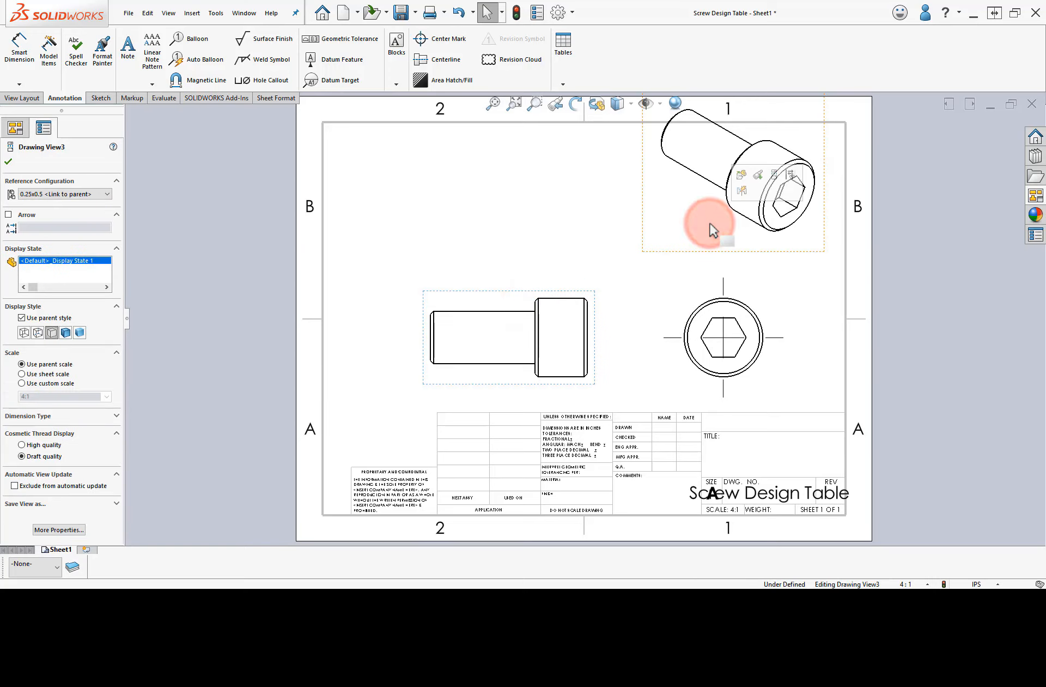
{"action": "left_click", "coordinate": [66, 332]}
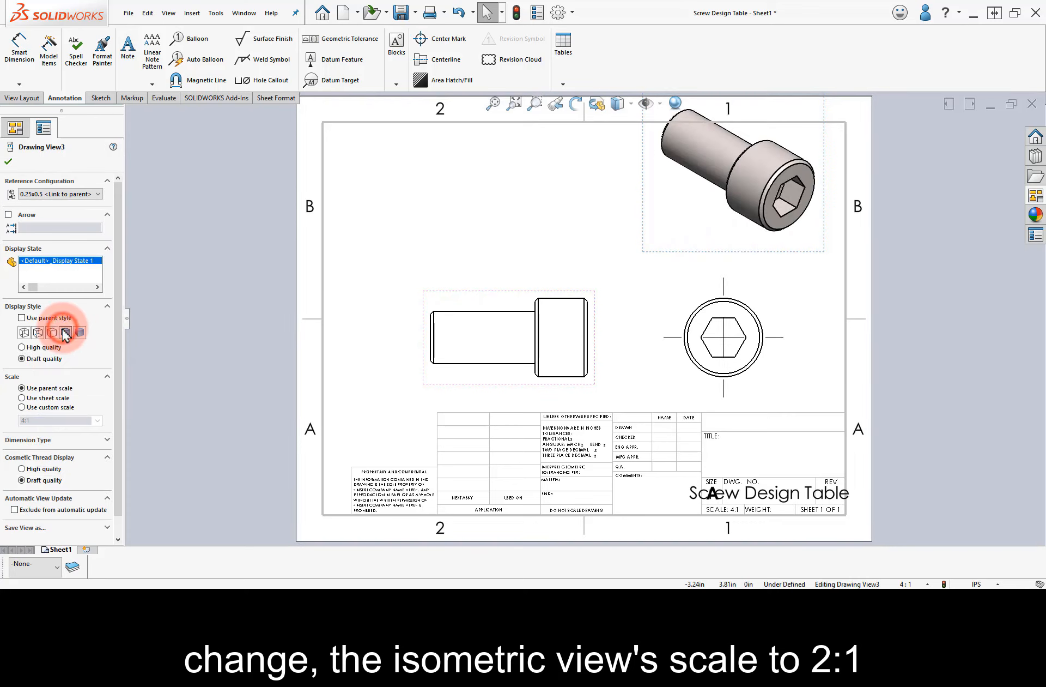
{"action": "left_click", "coordinate": [50, 407]}
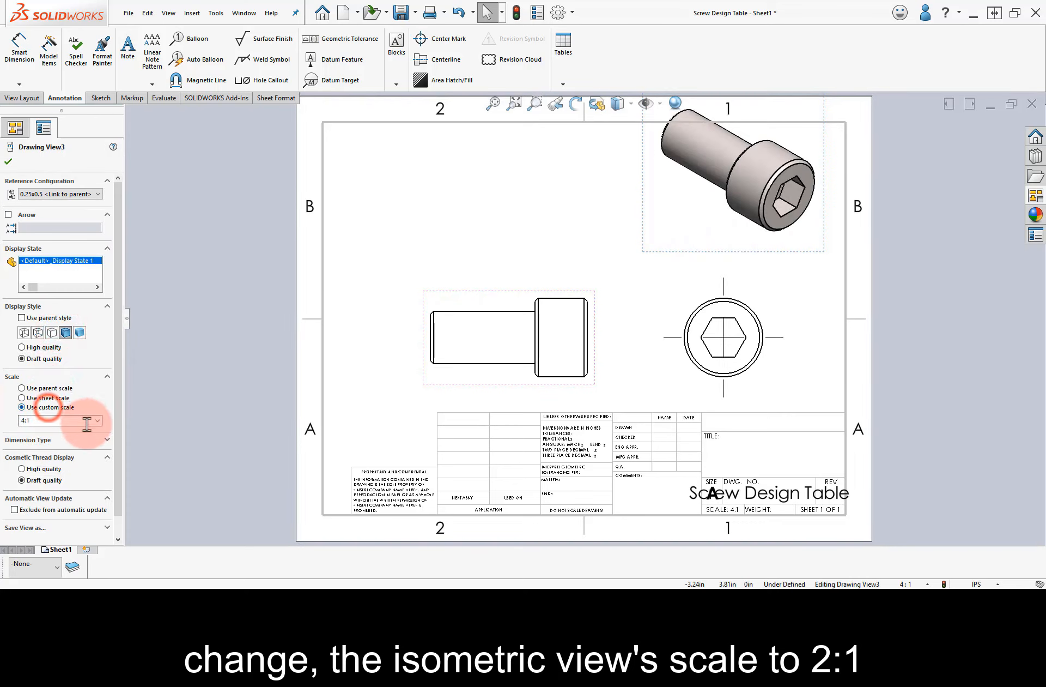
{"action": "left_click", "coordinate": [97, 420]}
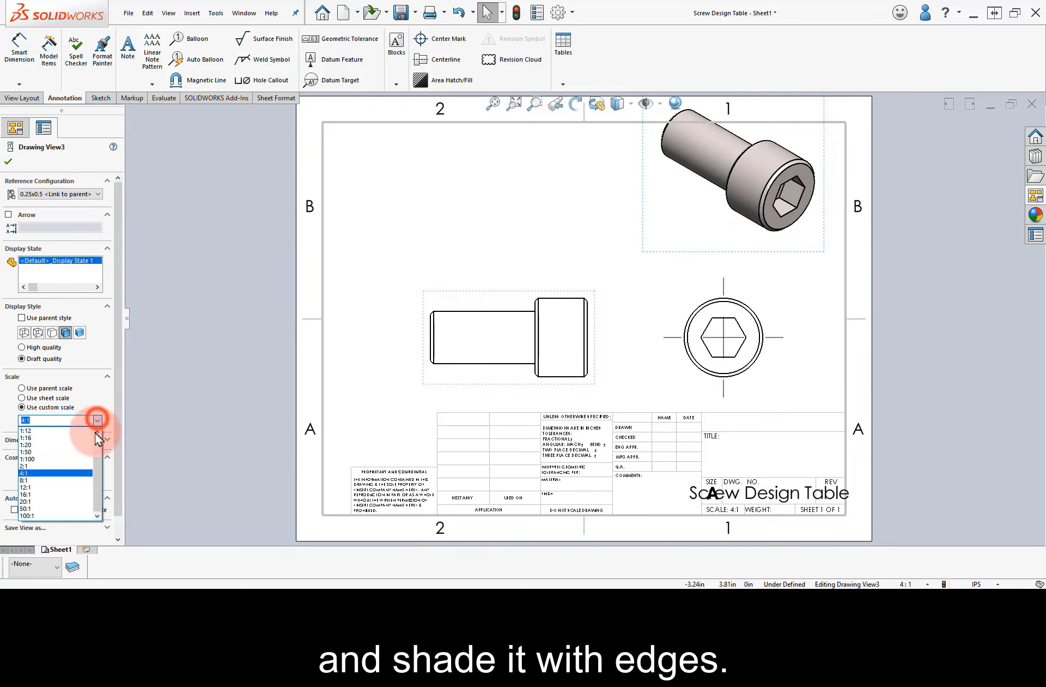
{"action": "left_click", "coordinate": [77, 467]}
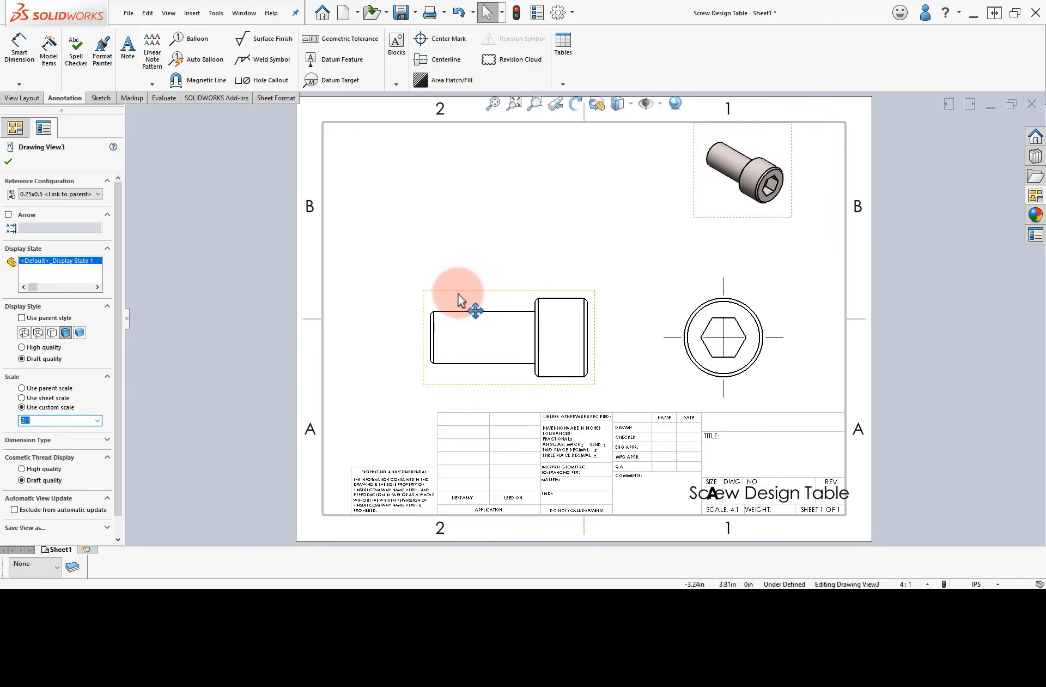
Move the front view away from the right view and import the entire model's dimensions into all views
{"action": "left_click_drag", "start_coordinate": [462, 297], "coordinate": [418, 297]}
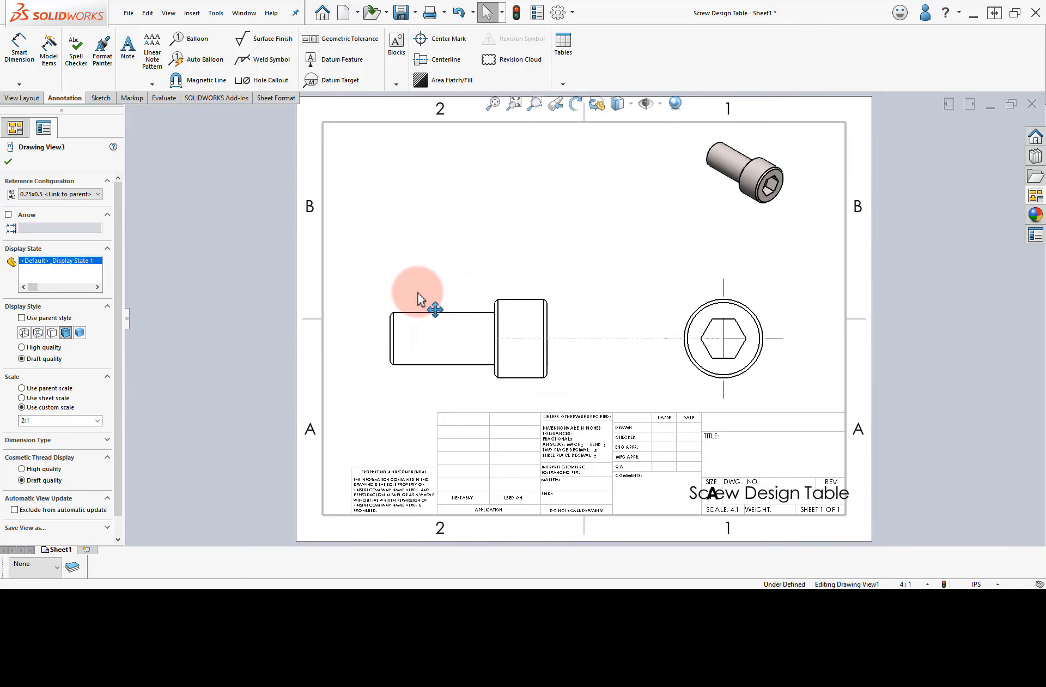
{"action": "left_click", "coordinate": [357, 276]}
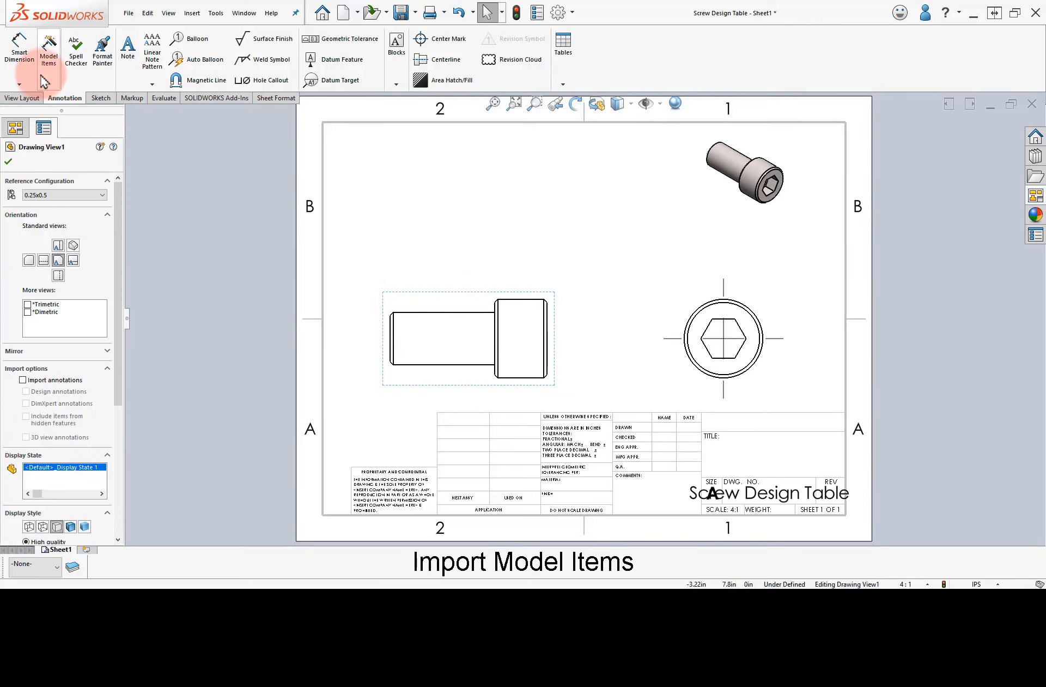
{"action": "left_click", "coordinate": [49, 55]}
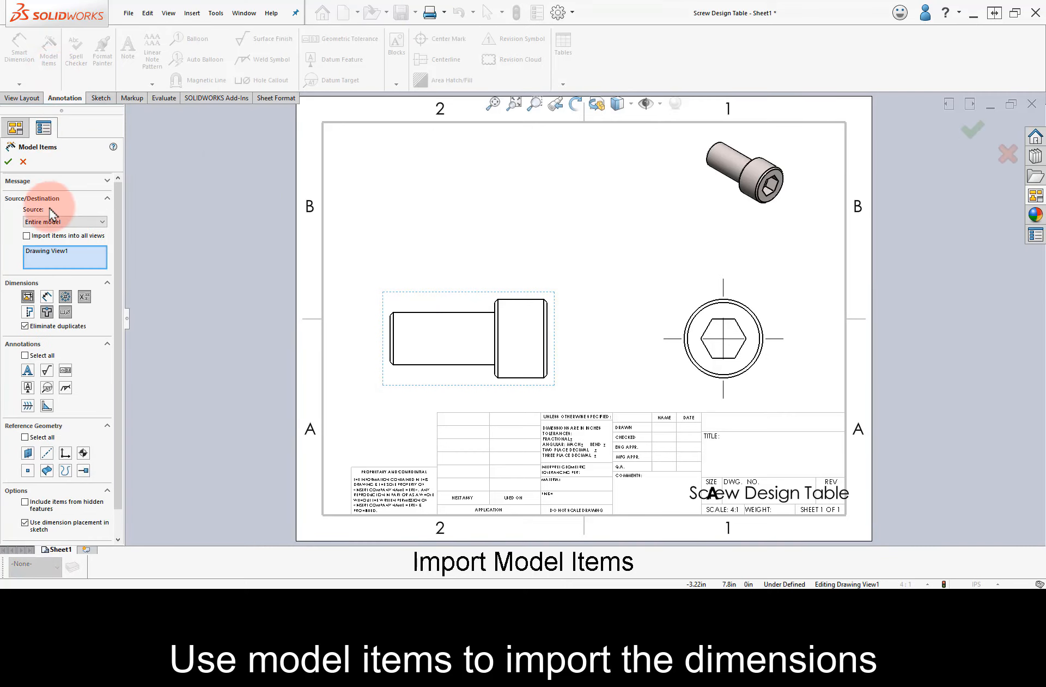
{"action": "left_click", "coordinate": [55, 236]}
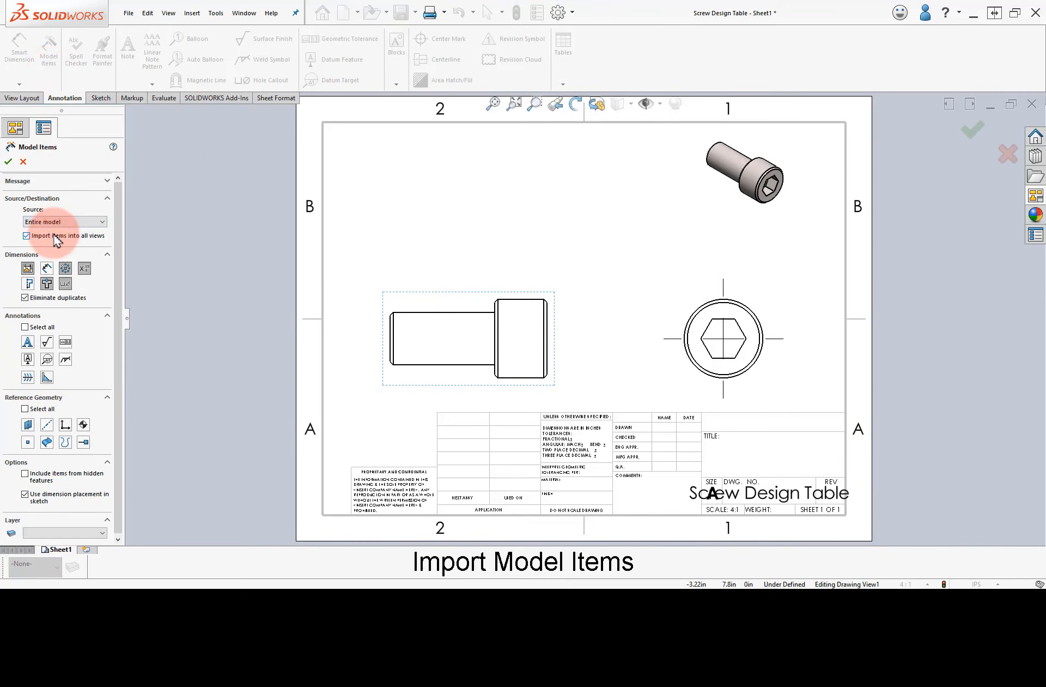
{"action": "left_click", "coordinate": [7, 162]}
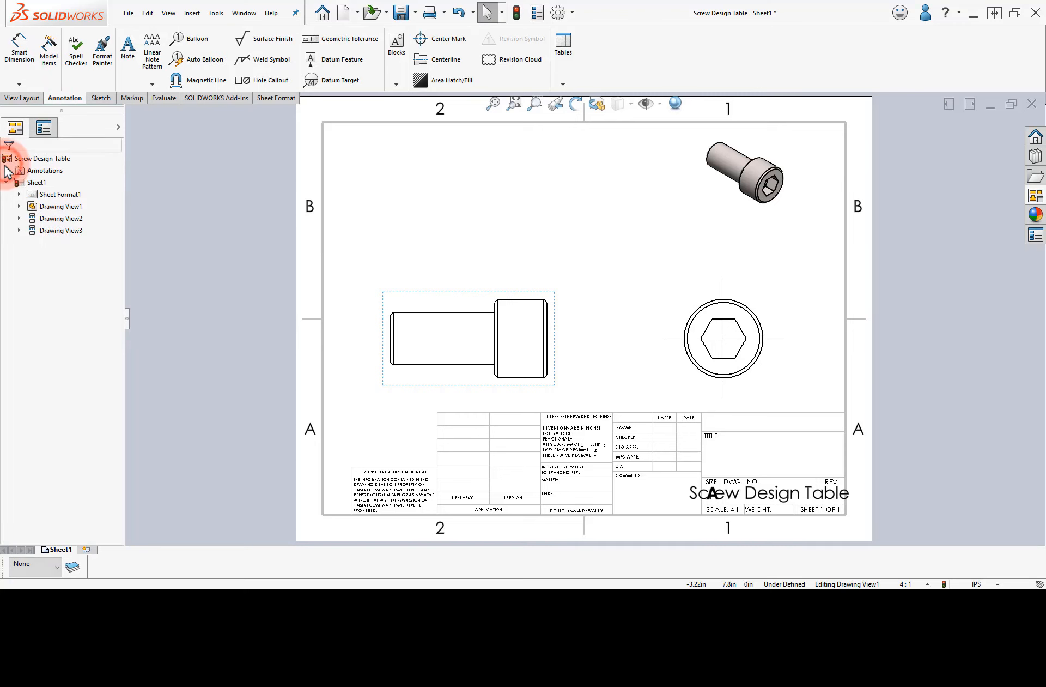
Add a centerline along the screw's axis in the front view
{"action": "left_click", "coordinate": [444, 59]}
{"action": "left_click", "coordinate": [445, 342]}
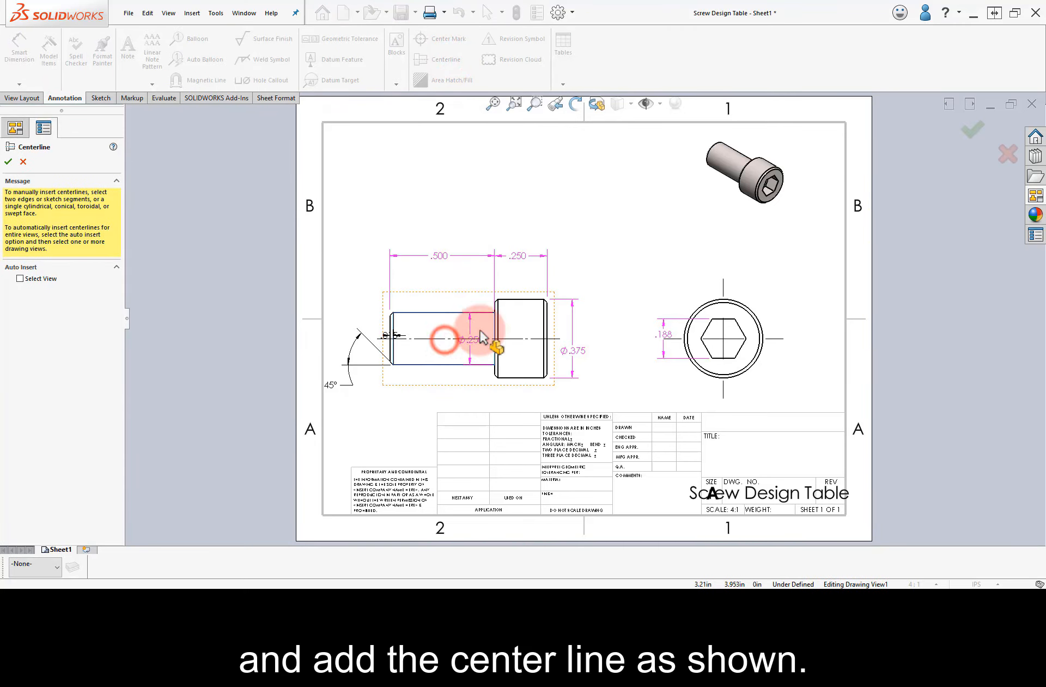
{"action": "left_click", "coordinate": [974, 133]}
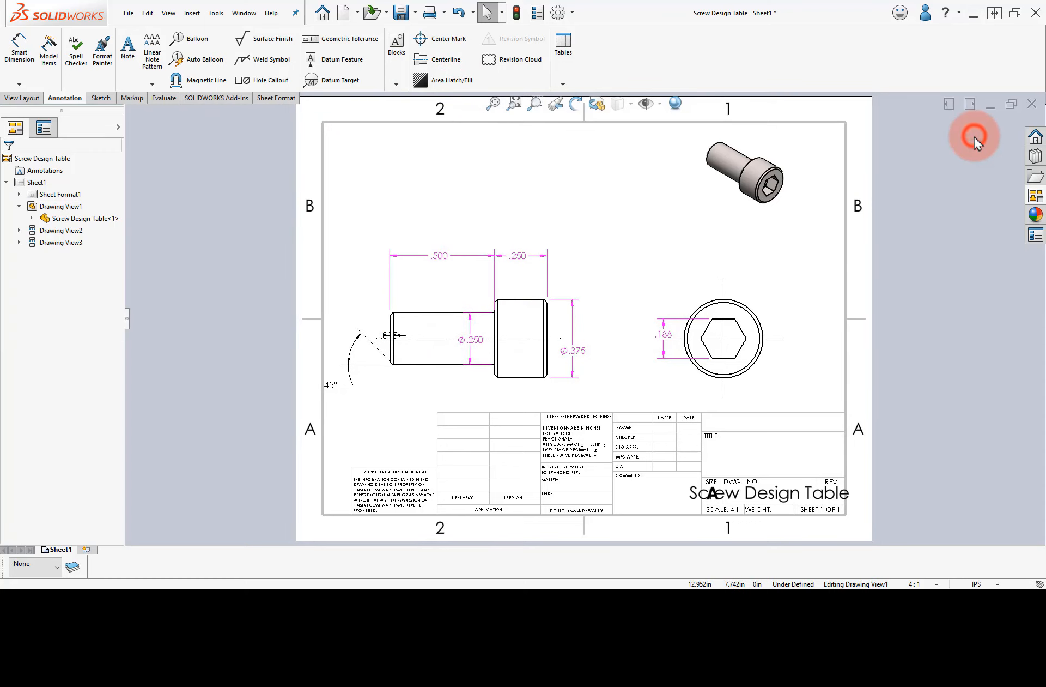
Shift the front view slightly towards the right view and delete the imported chamfer dimensions at the shank's tip
{"action": "mouse_move", "coordinate": [394, 391]}
{"action": "left_mouse_down"}
{"action": "mouse_move", "coordinate": [357, 346]}
{"action": "mouse_move", "coordinate": [418, 391]}
{"action": "mouse_move", "coordinate": [410, 398]}
{"action": "mouse_move", "coordinate": [374, 327]}
{"action": "mouse_move", "coordinate": [378, 339]}
{"action": "left_mouse_up"}
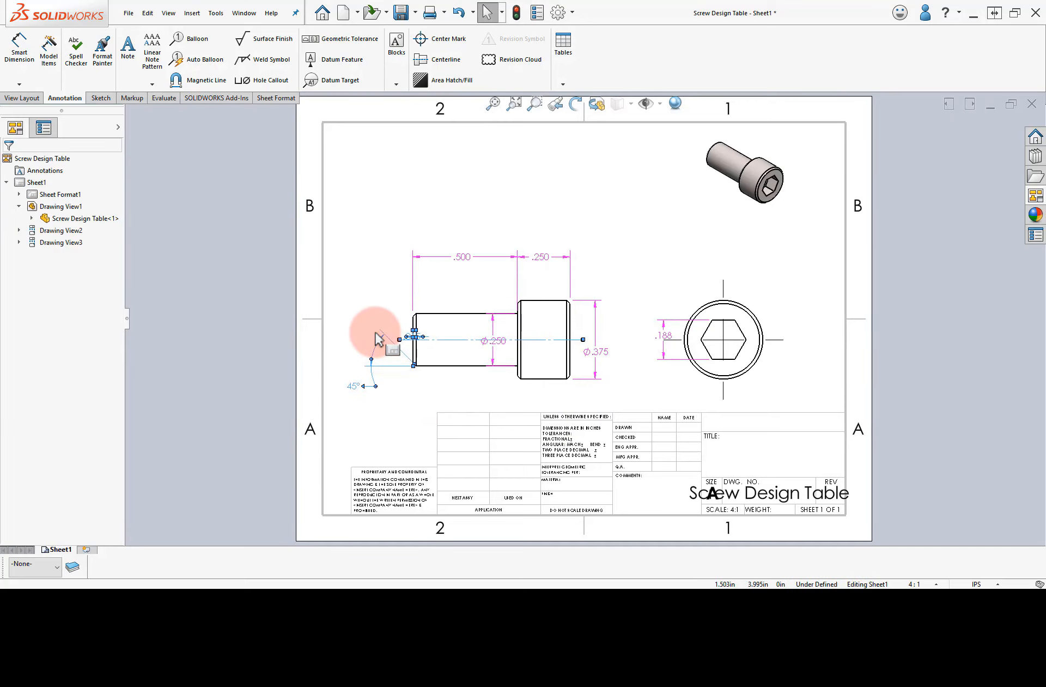
{"action": "left_click", "coordinate": [330, 299]}
{"action": "left_click_drag", "start_coordinate": [330, 300], "coordinate": [433, 404]}
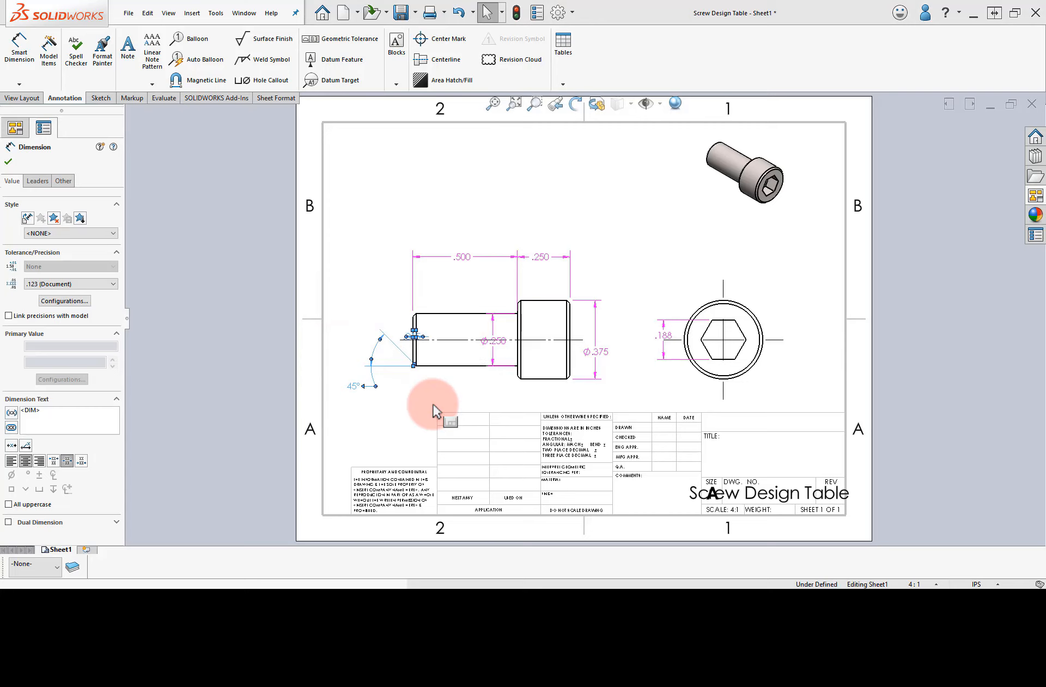
{"action": "key", "text": "Delete"}
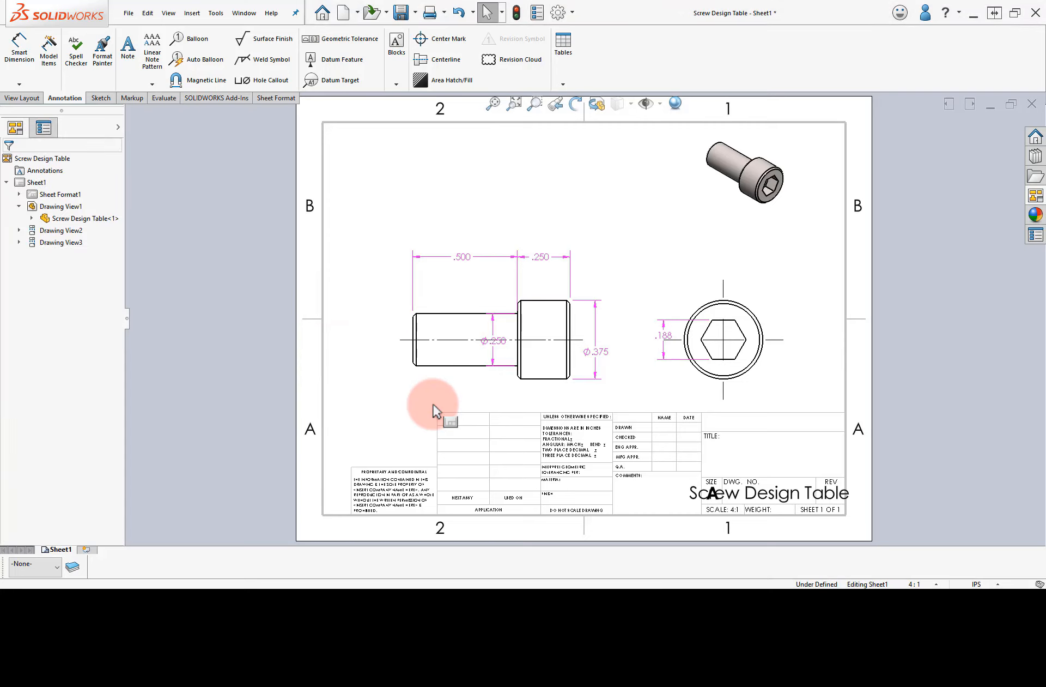
Move the shank diameter dimension outside the shank's tip and the hex socket dimension to the outer side of the right view
{"action": "left_click", "coordinate": [487, 341]}
{"action": "left_click_drag", "start_coordinate": [424, 351], "coordinate": [362, 341]}
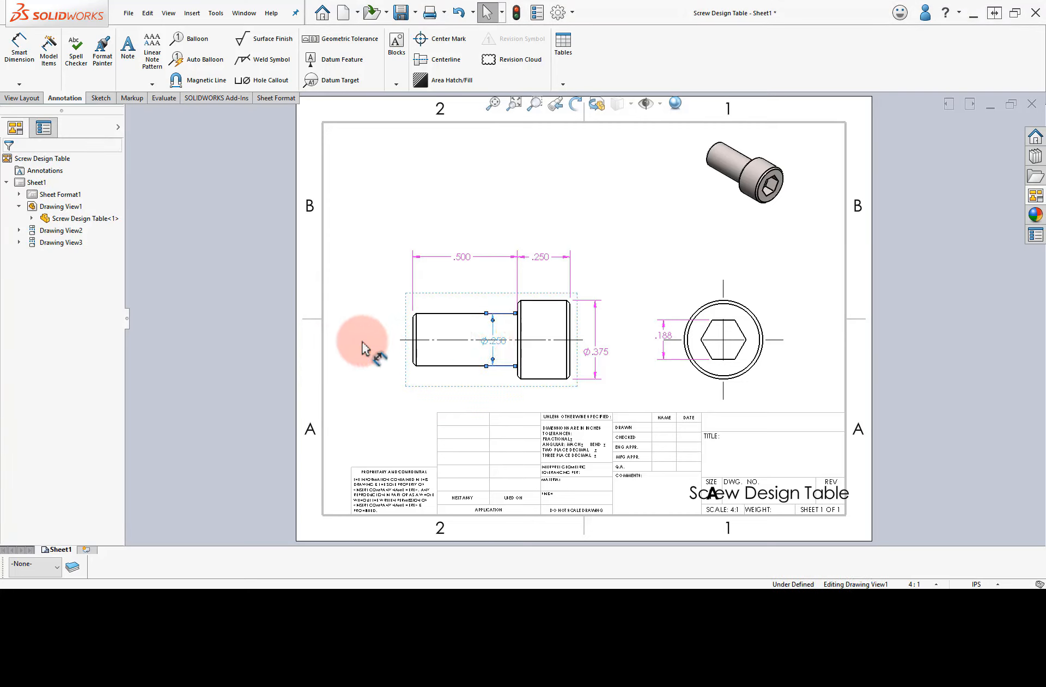
{"action": "left_click", "coordinate": [661, 334]}
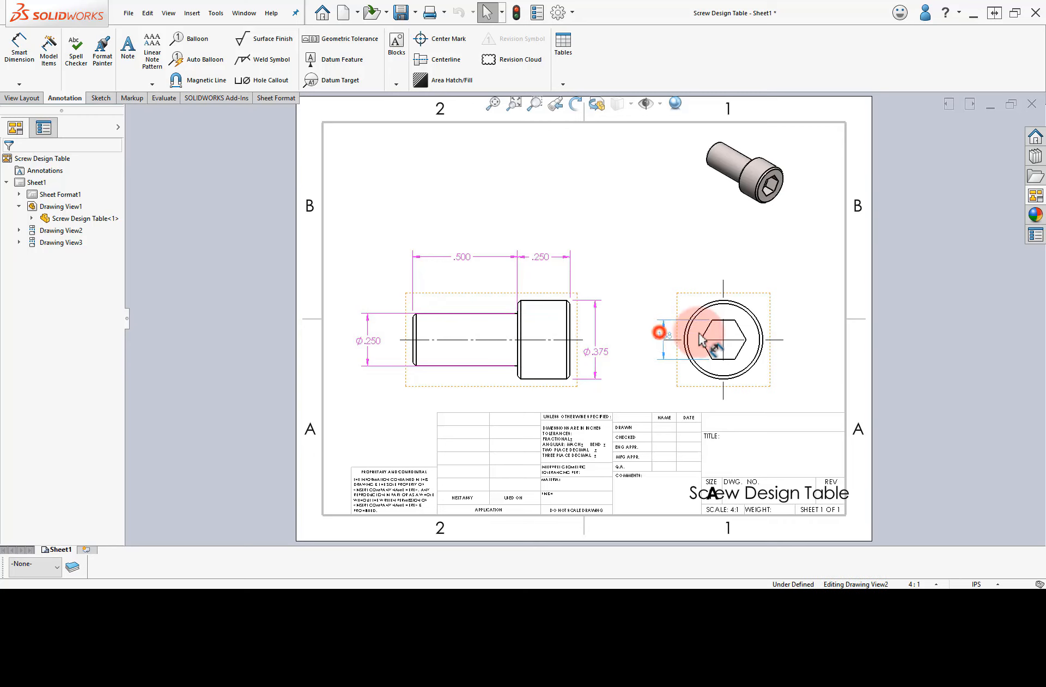
{"action": "left_click_drag", "start_coordinate": [800, 333], "coordinate": [800, 332]}
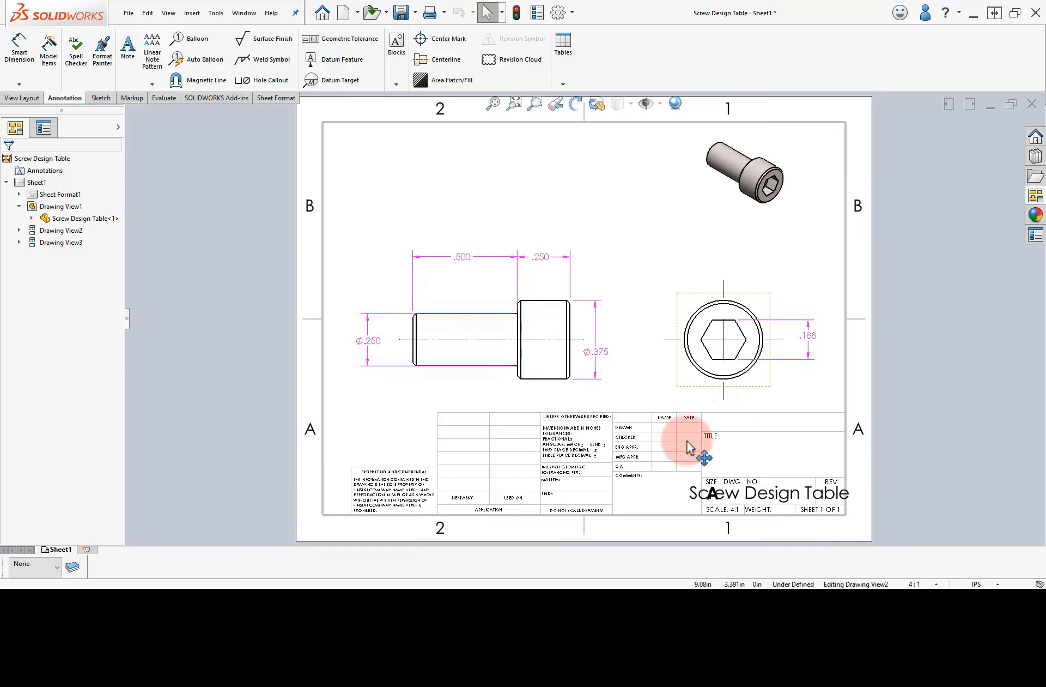
Make FORMAT the active layer and add a chamfer dimension to the lower chamfer at the shank's tip, placing it below the view
{"action": "left_click", "coordinate": [45, 565]}
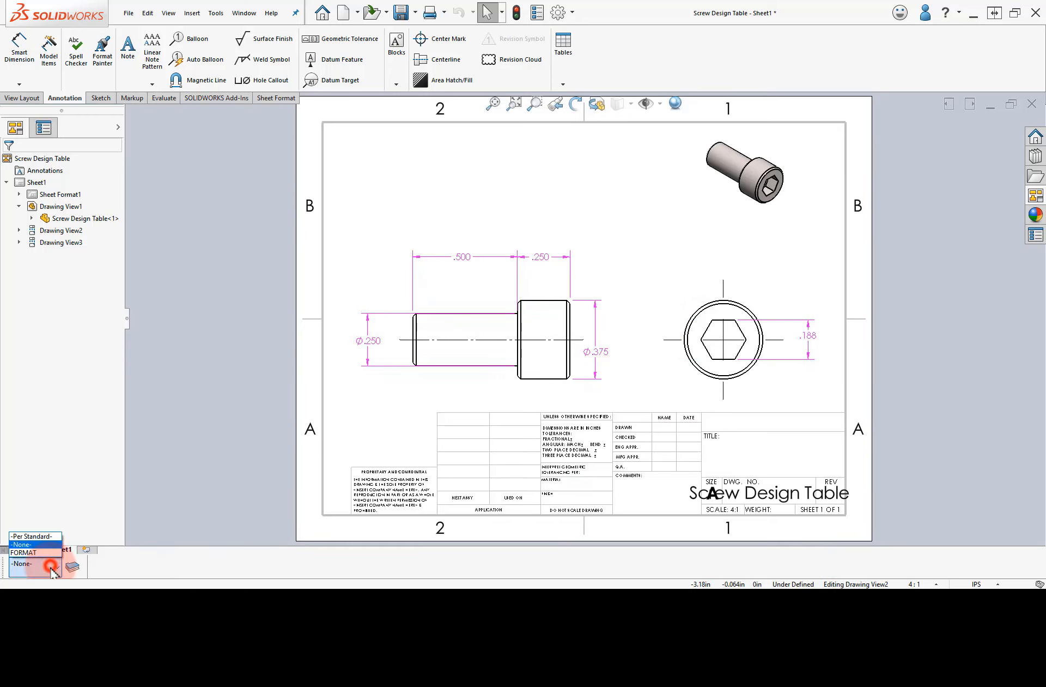
{"action": "left_click", "coordinate": [26, 552]}
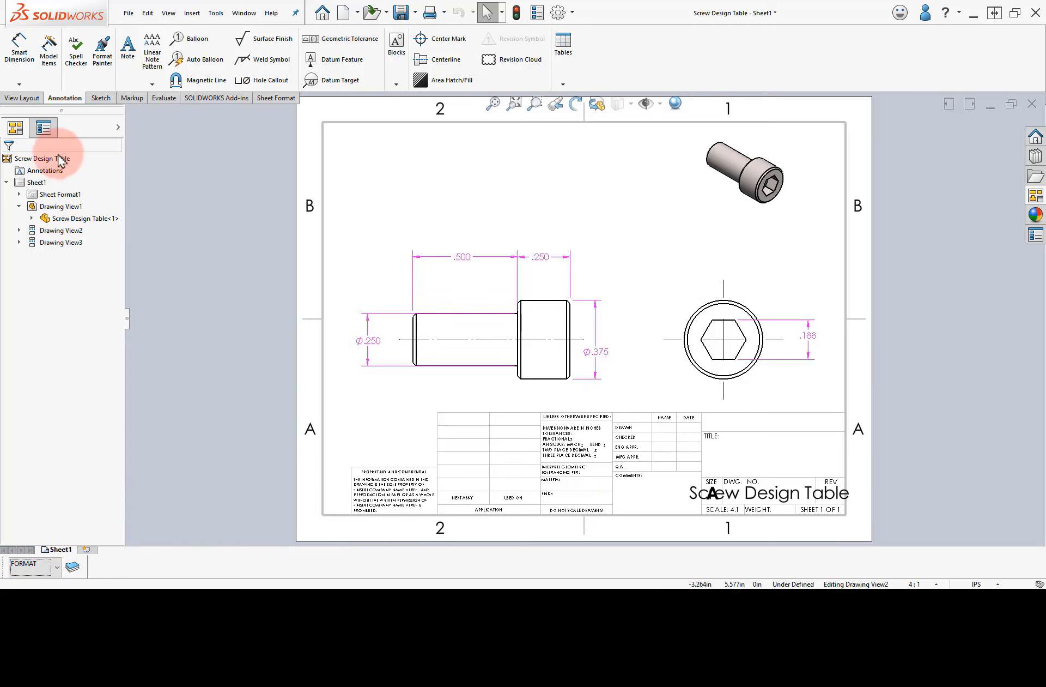
{"action": "left_click", "coordinate": [19, 84]}
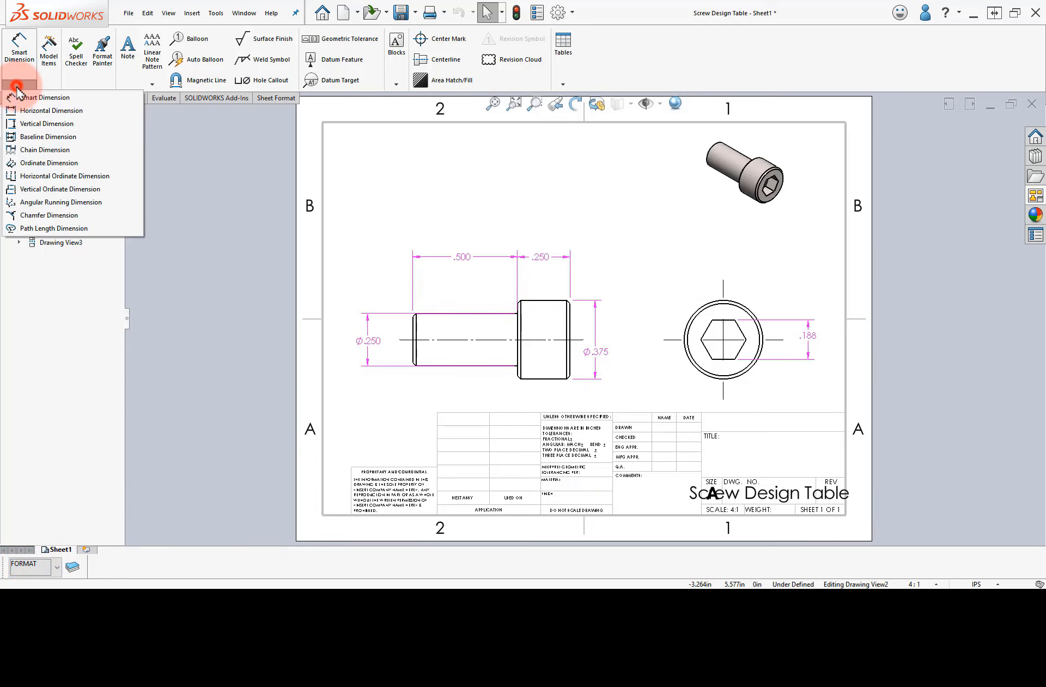
{"action": "left_click", "coordinate": [31, 215]}
{"action": "scroll", "coordinate": [404, 376], "scroll_direction": "up", "scroll_amount": 4}
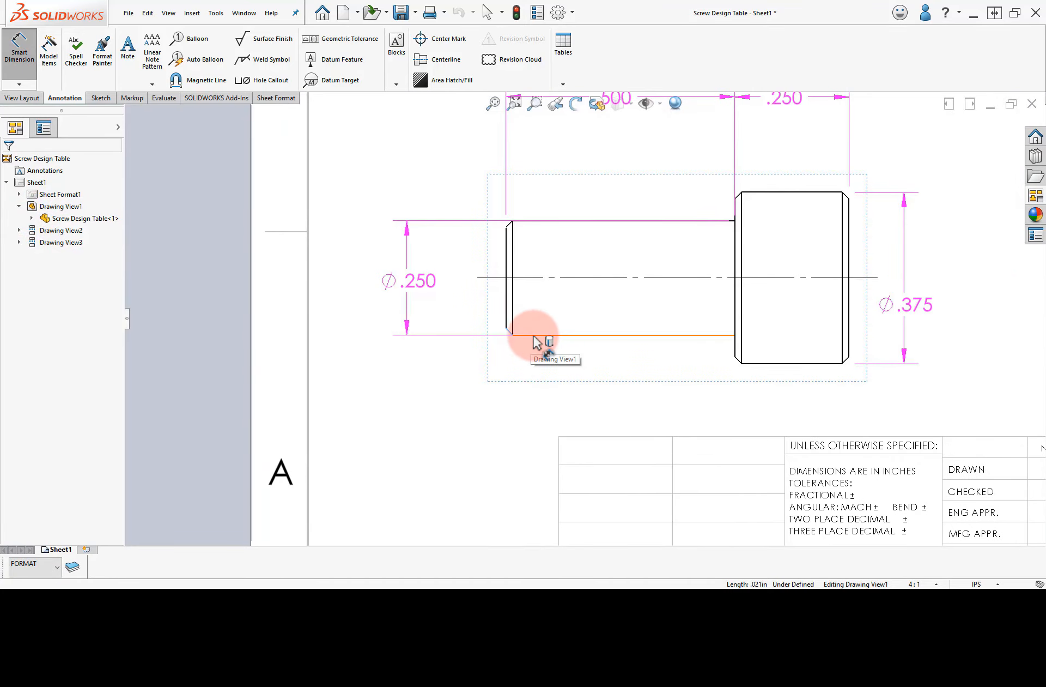
{"action": "left_click", "coordinate": [532, 335]}
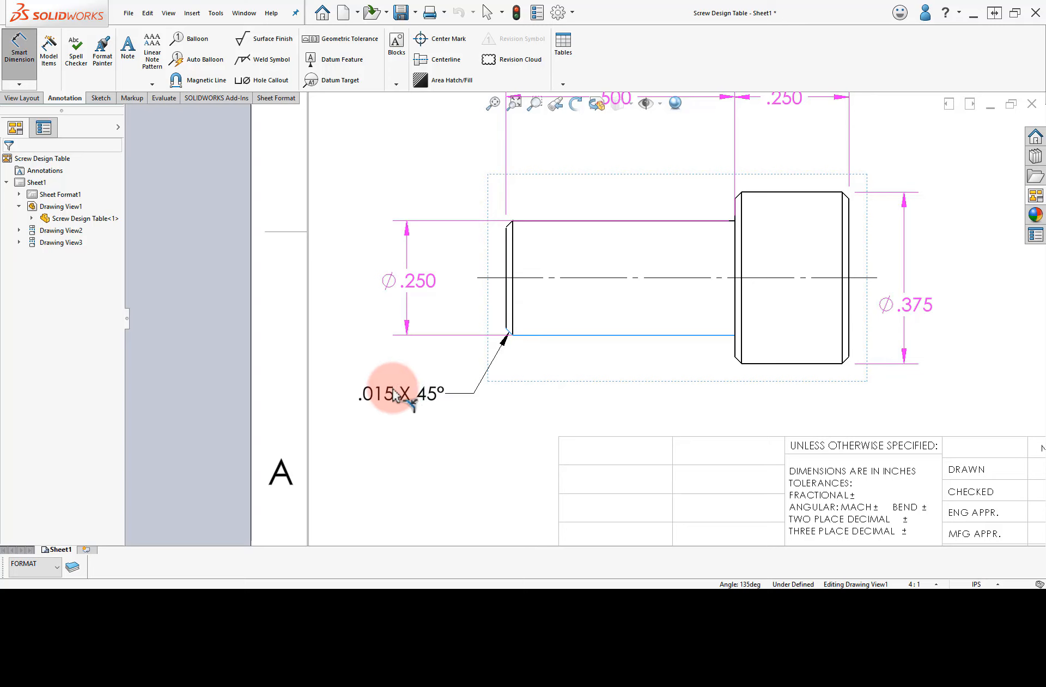
{"action": "left_click", "coordinate": [392, 388]}
{"action": "right_click", "coordinate": [404, 415]}
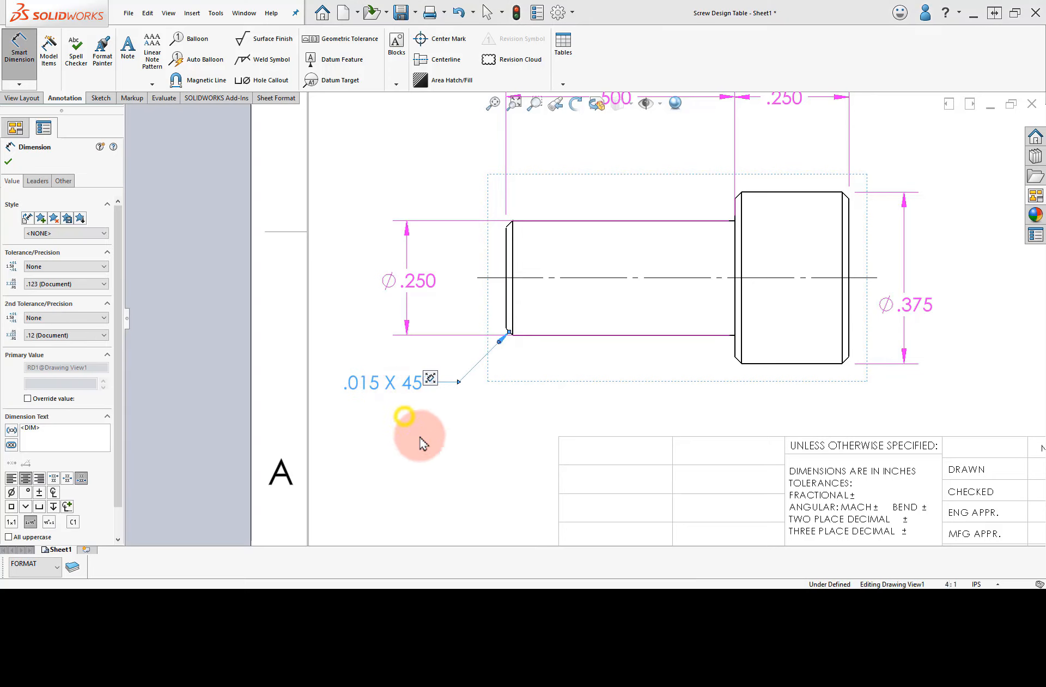
{"action": "left_click", "coordinate": [431, 451]}
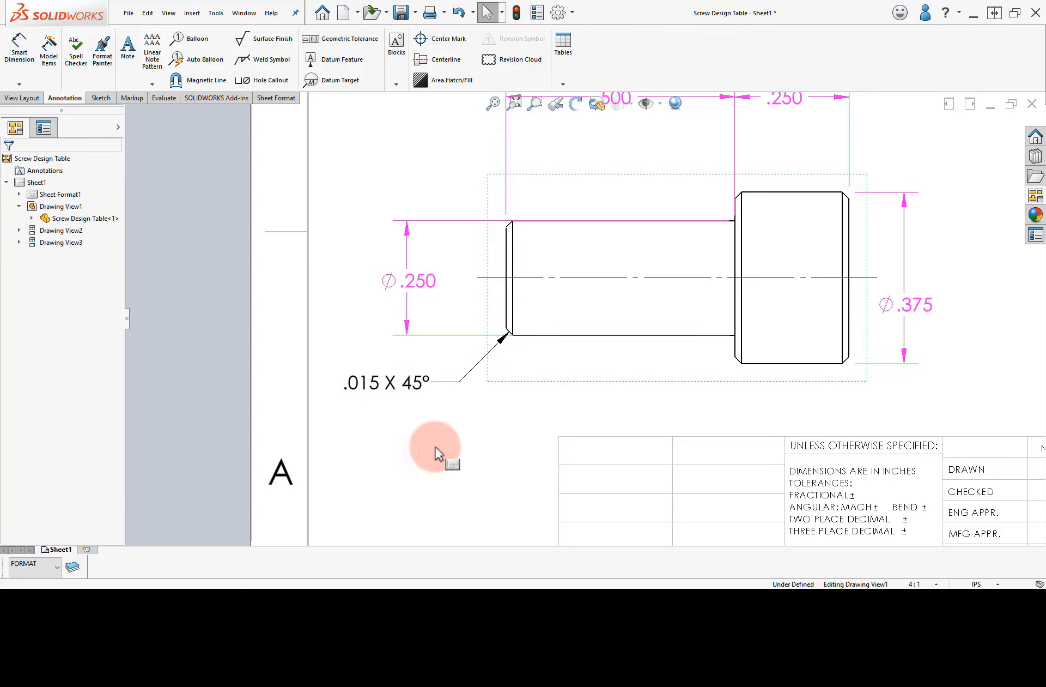
Open the sheet format for editing at the title block
{"action": "mouse_move", "coordinate": [1000, 413]}
{"action": "middle_mouse_down", "text": "ctrl"}
{"action": "mouse_move", "coordinate": [787, 406]}
{"action": "mouse_move", "coordinate": [390, 361]}
{"action": "mouse_move", "coordinate": [323, 239]}
{"action": "mouse_move", "coordinate": [314, 197]}
{"action": "middle_mouse_up", "text": "ctrl"}
{"action": "right_click", "coordinate": [565, 219]}
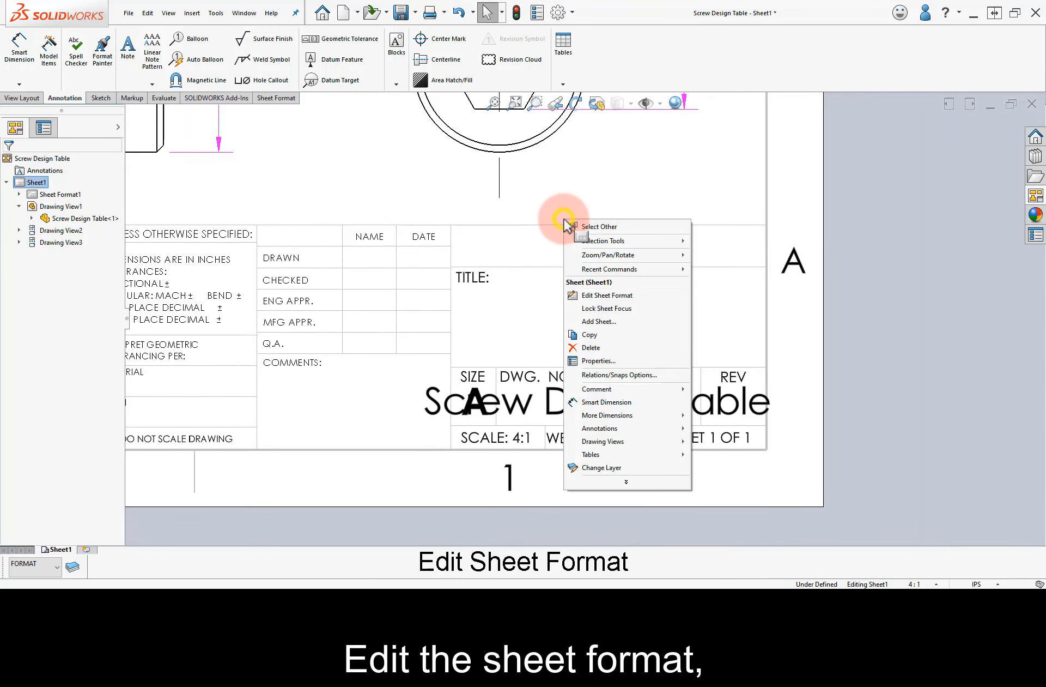
{"action": "left_click", "coordinate": [620, 294]}
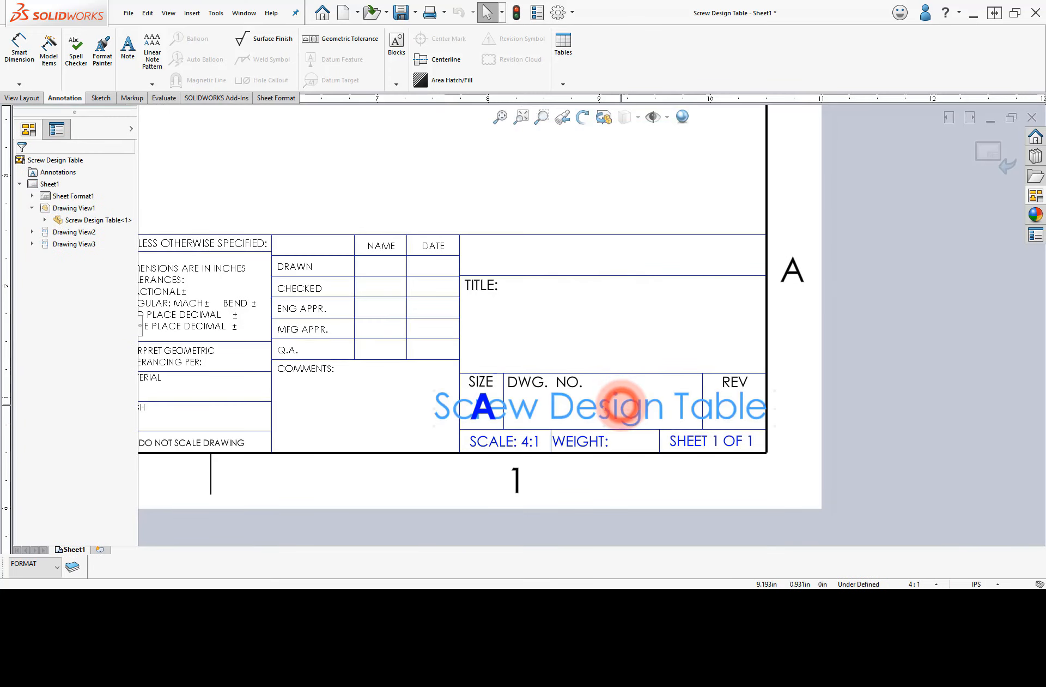
Format the drawing number note in the title block as 12-point bold text so it fits its cell
{"action": "left_click", "coordinate": [620, 404]}
{"action": "double_click", "coordinate": [620, 404]}
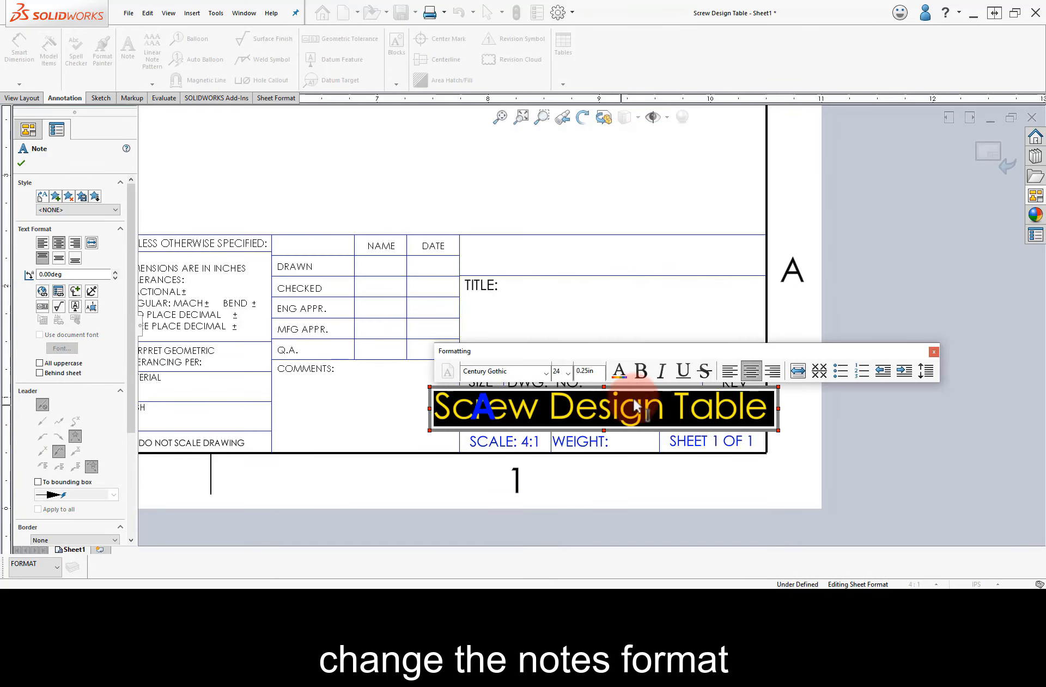
{"action": "left_click", "coordinate": [568, 372]}
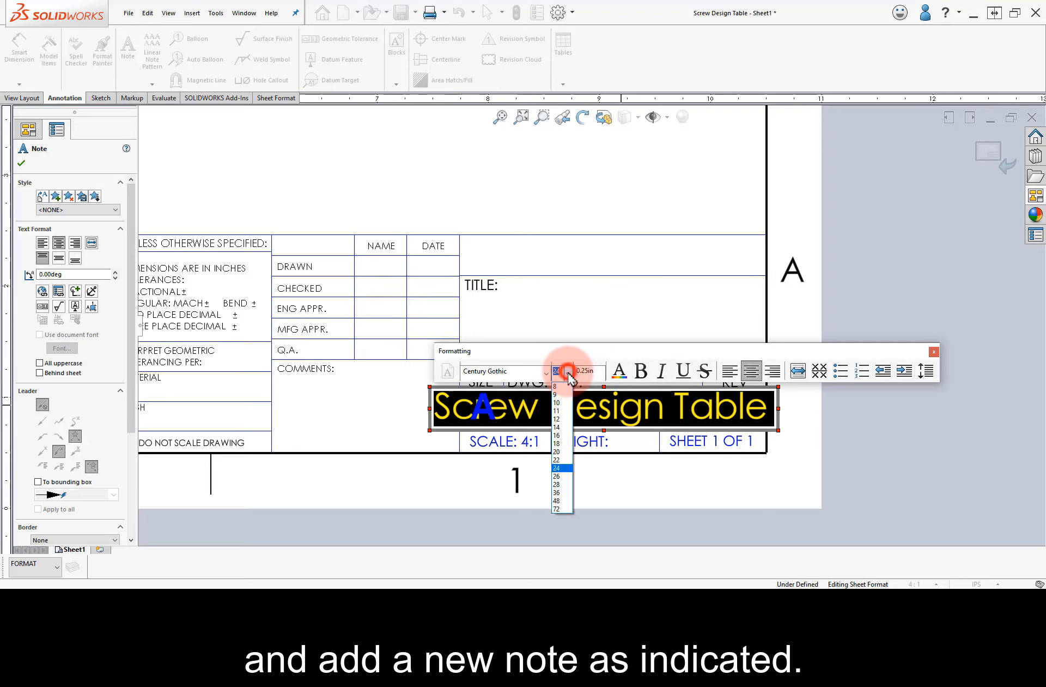
{"action": "left_click", "coordinate": [557, 427]}
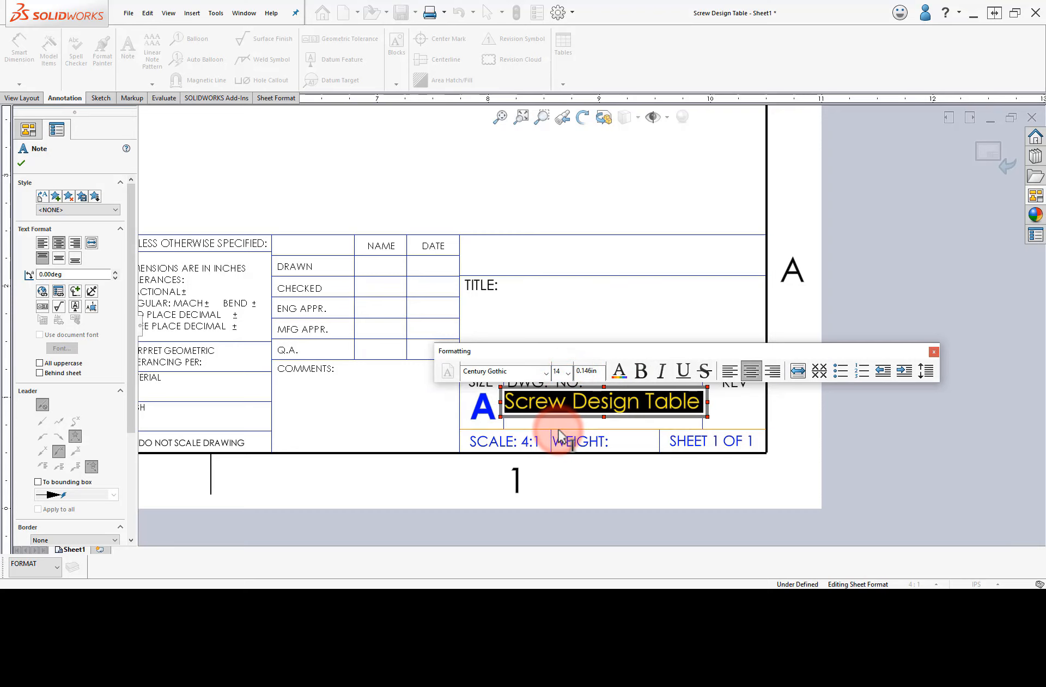
{"action": "left_click", "coordinate": [568, 372]}
{"action": "left_click", "coordinate": [557, 418]}
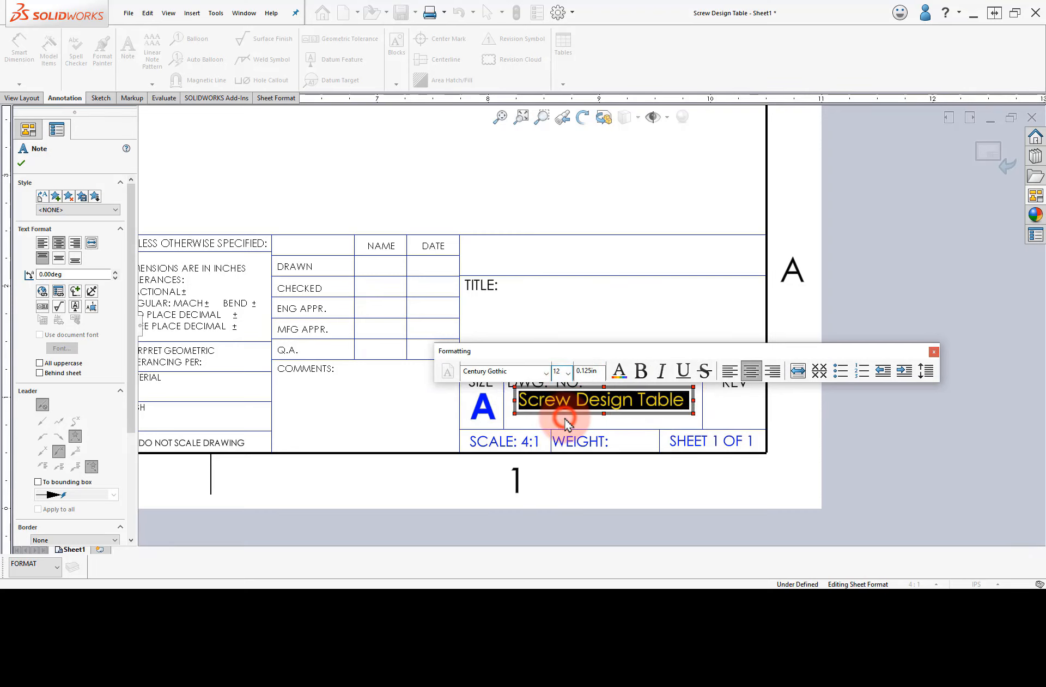
{"action": "left_click", "coordinate": [643, 375]}
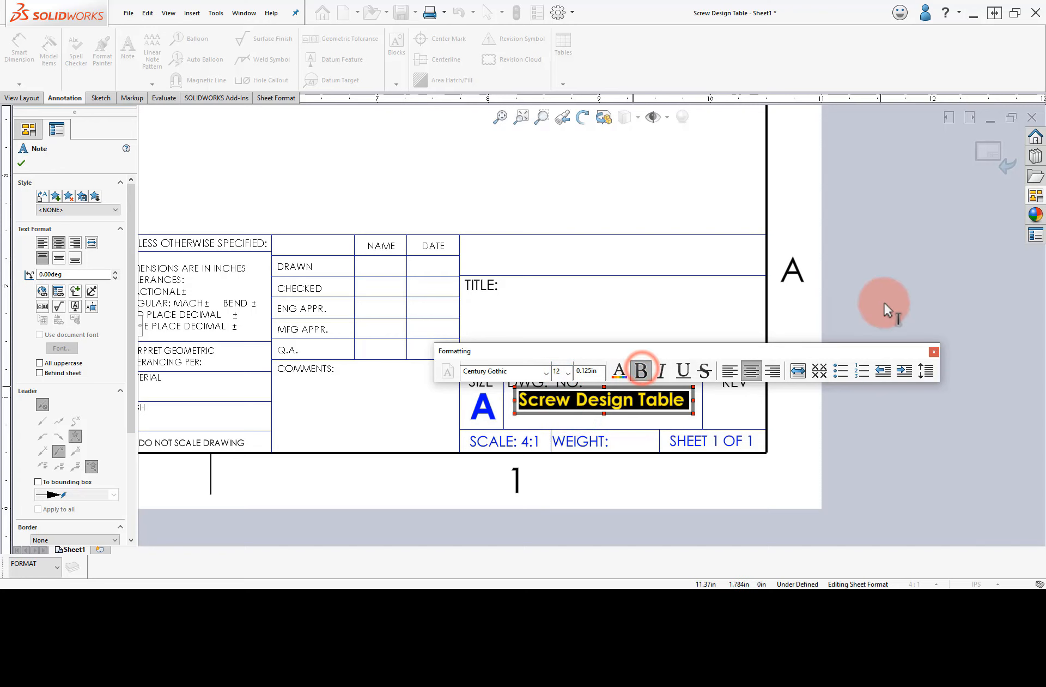
{"action": "left_click", "coordinate": [884, 302]}
Enter "Socket Head Cap Screw" as the drawing title in the title block
{"action": "left_click", "coordinate": [567, 324]}
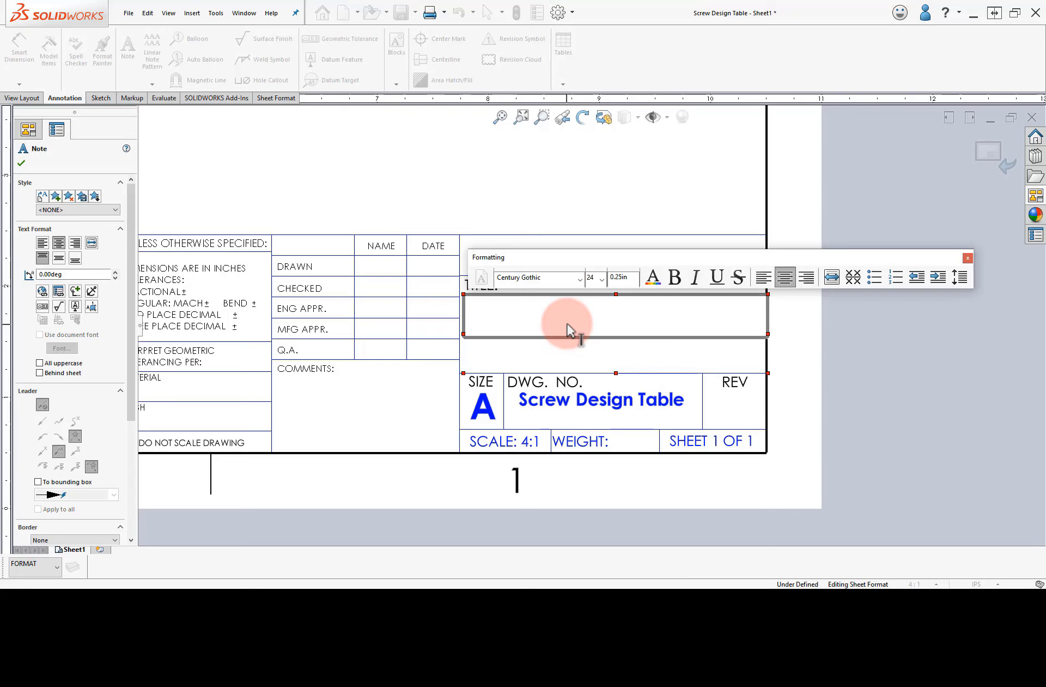
{"action": "type", "text": "SO"}
{"action": "key", "text": "BackSpace"}
{"action": "type", "text": "ocket "}
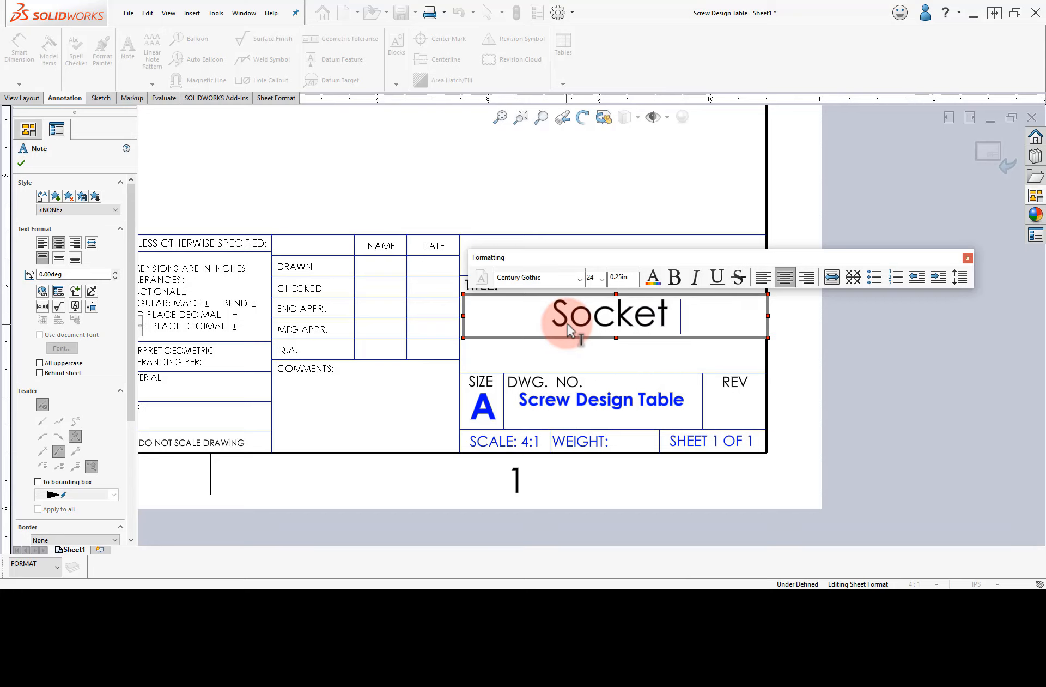
{"action": "type", "text": "Hea"}
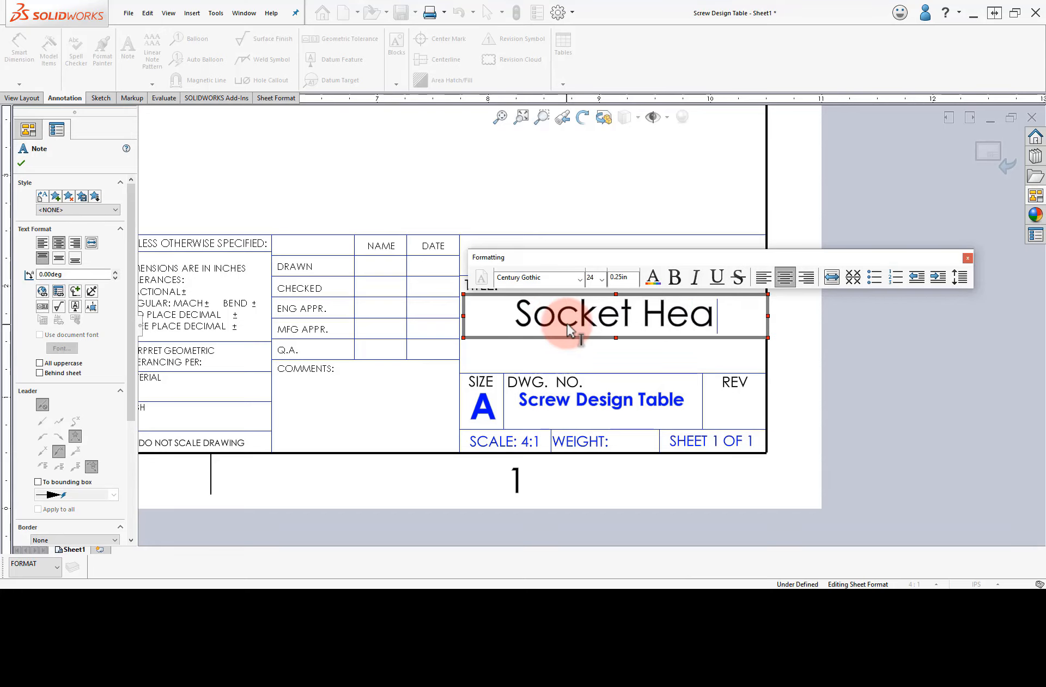
{"action": "type", "text": "d Cap Scr3"}
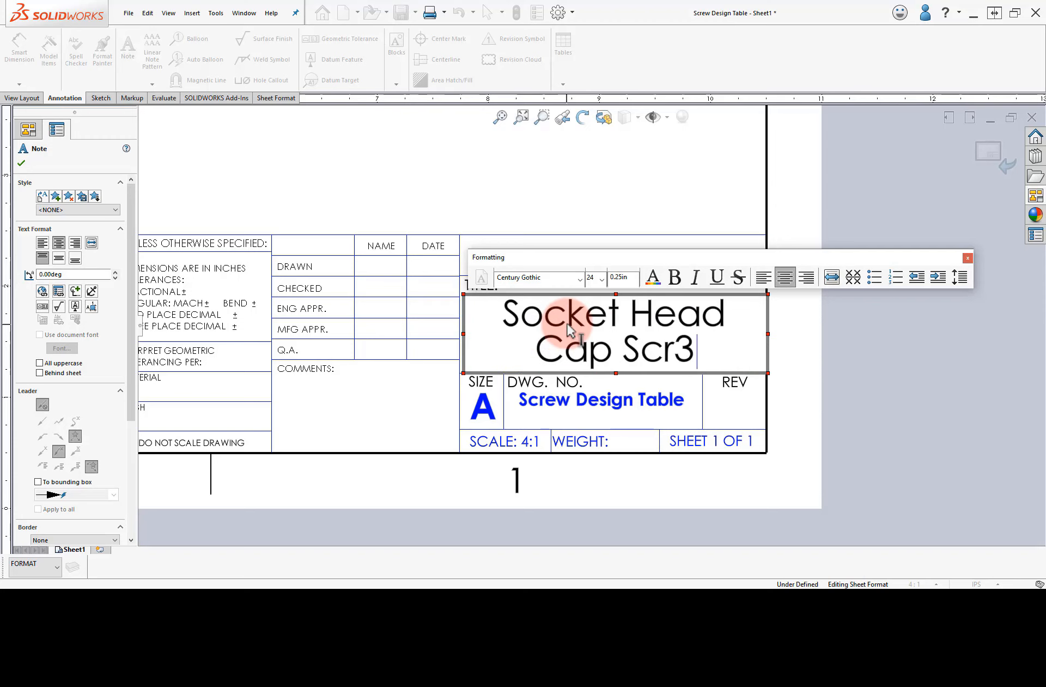
{"action": "key", "text": "BackSpace"}
{"action": "type", "text": "ew"}
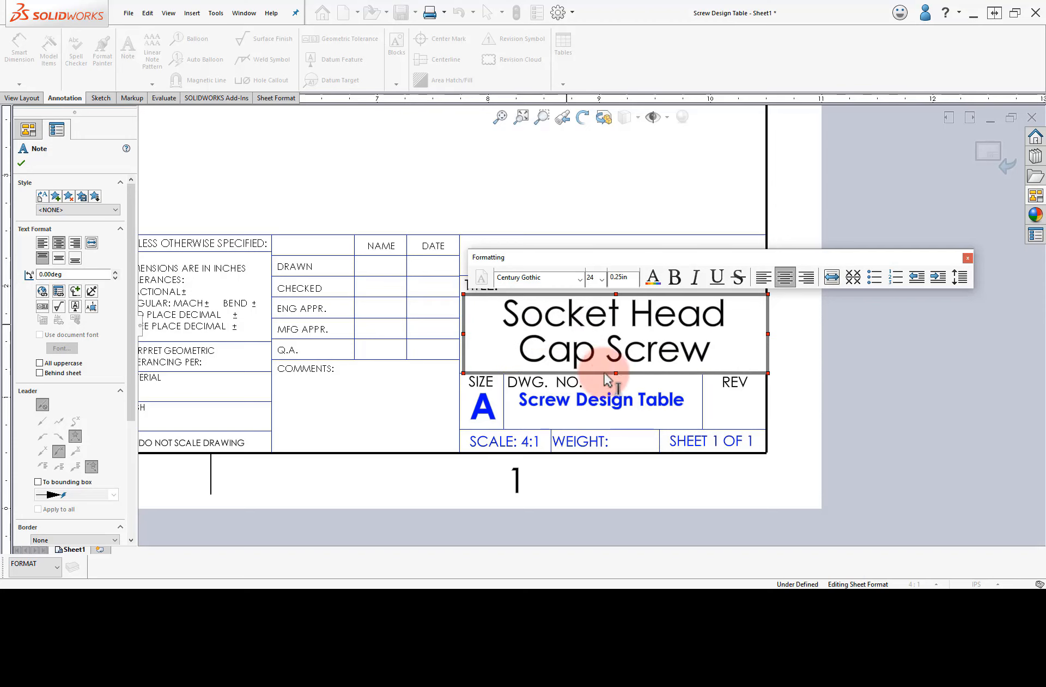
{"action": "left_click", "coordinate": [831, 345]}
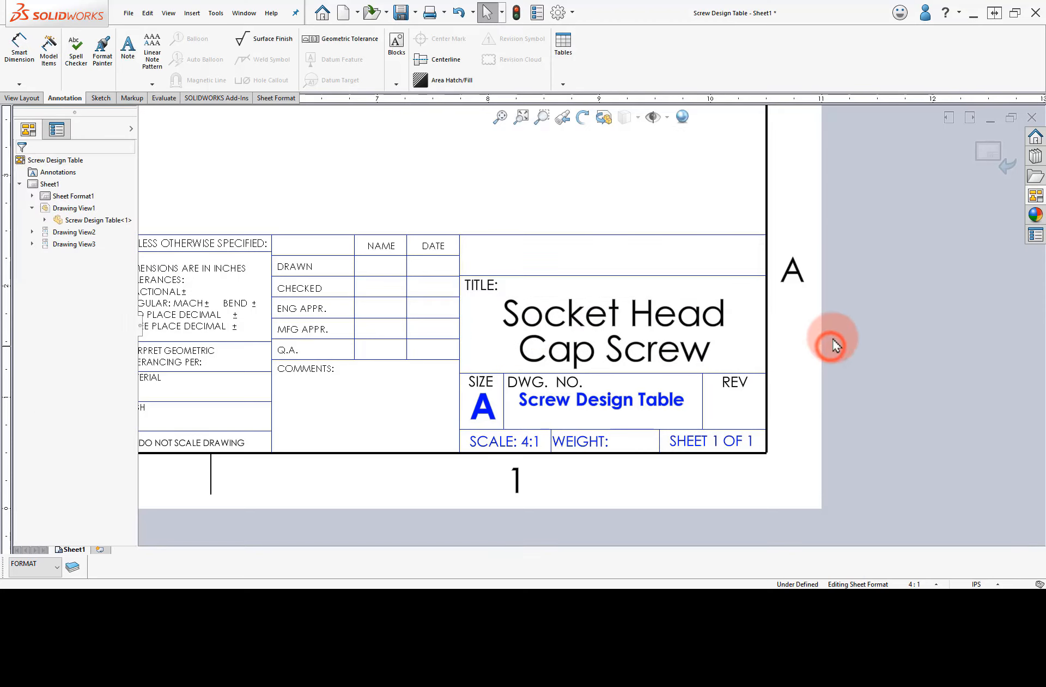
Exit sheet format editing and return to the drawing sheet
{"action": "left_click", "coordinate": [981, 152]}
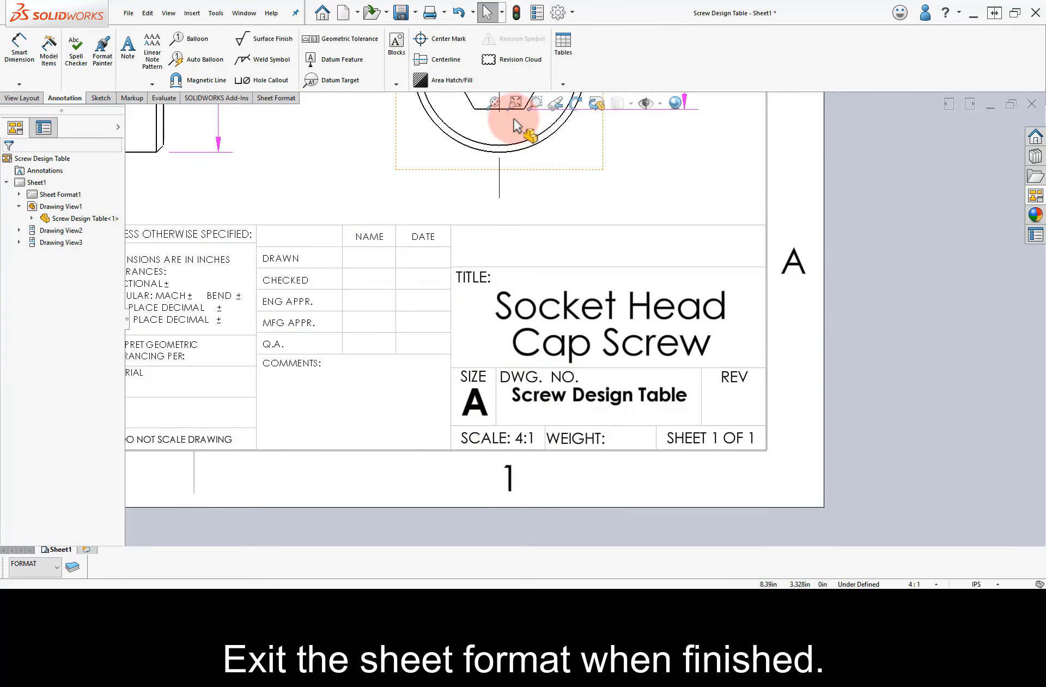
{"action": "left_click", "coordinate": [494, 104]}
{"action": "left_click", "coordinate": [487, 187]}
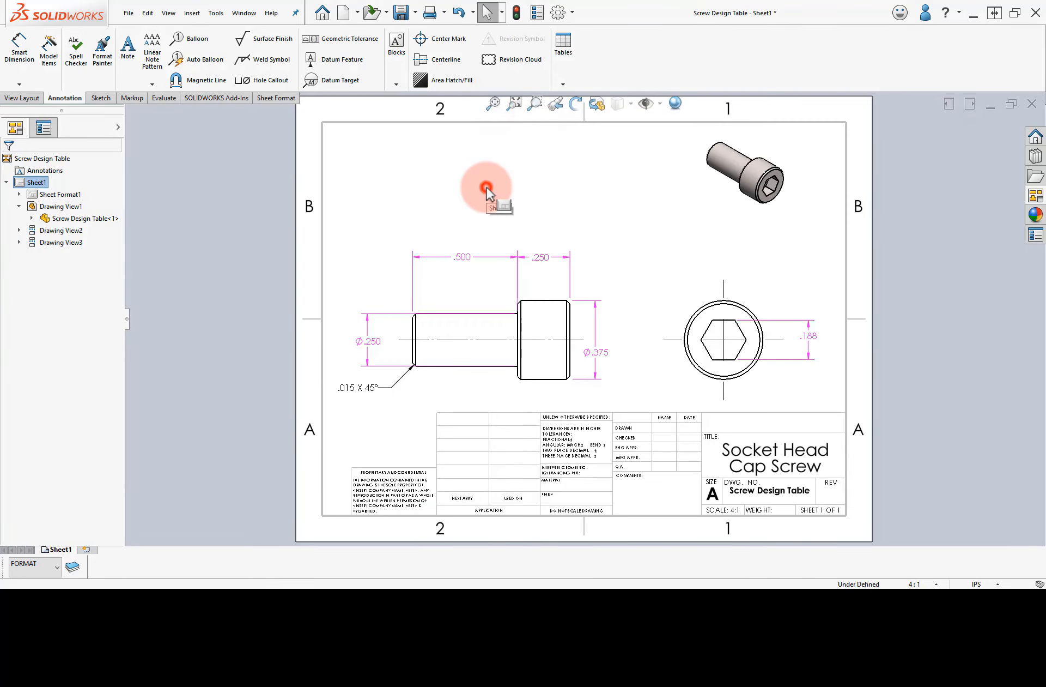
Insert the part's design table into the drawing from the front view
{"action": "left_click", "coordinate": [468, 299]}
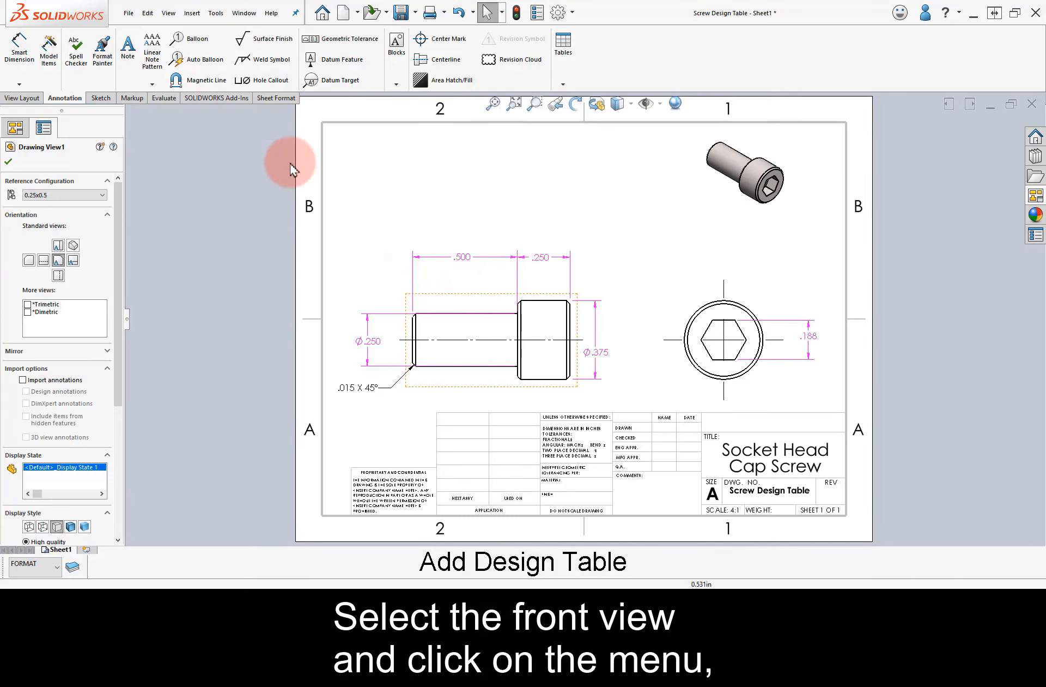
{"action": "left_click", "coordinate": [192, 12]}
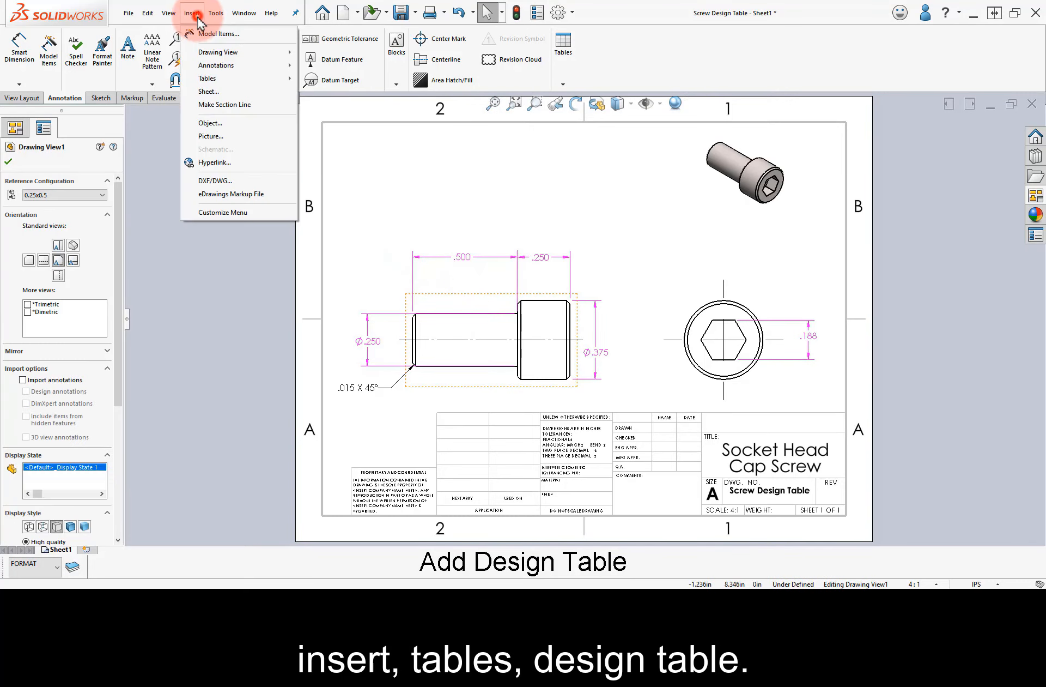
{"action": "left_click", "coordinate": [206, 78]}
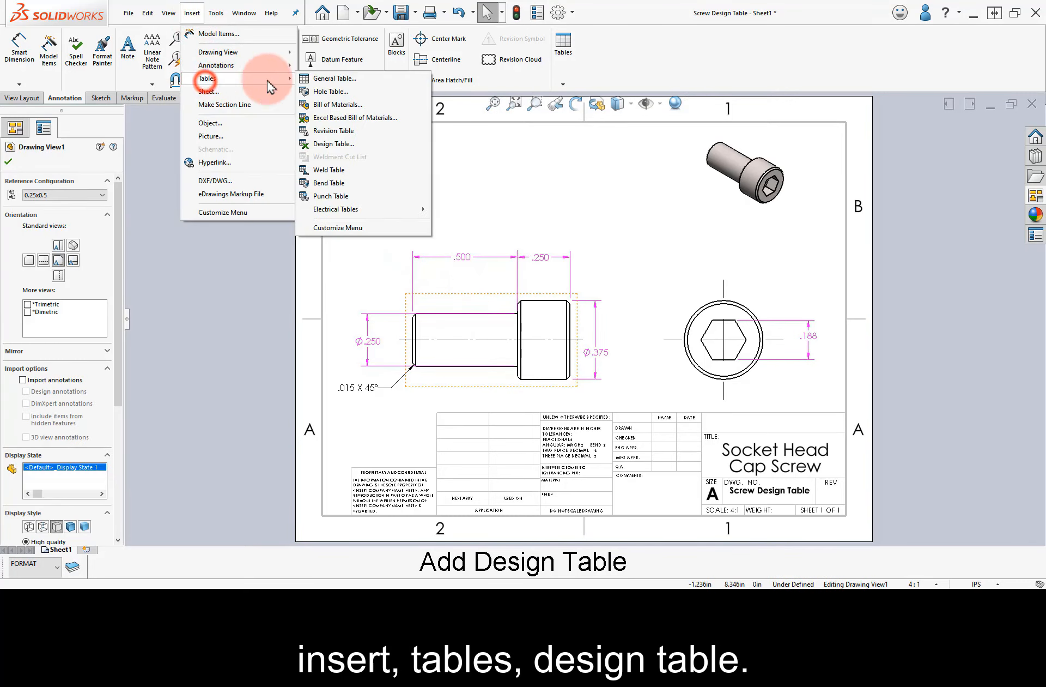
{"action": "left_click", "coordinate": [362, 145]}
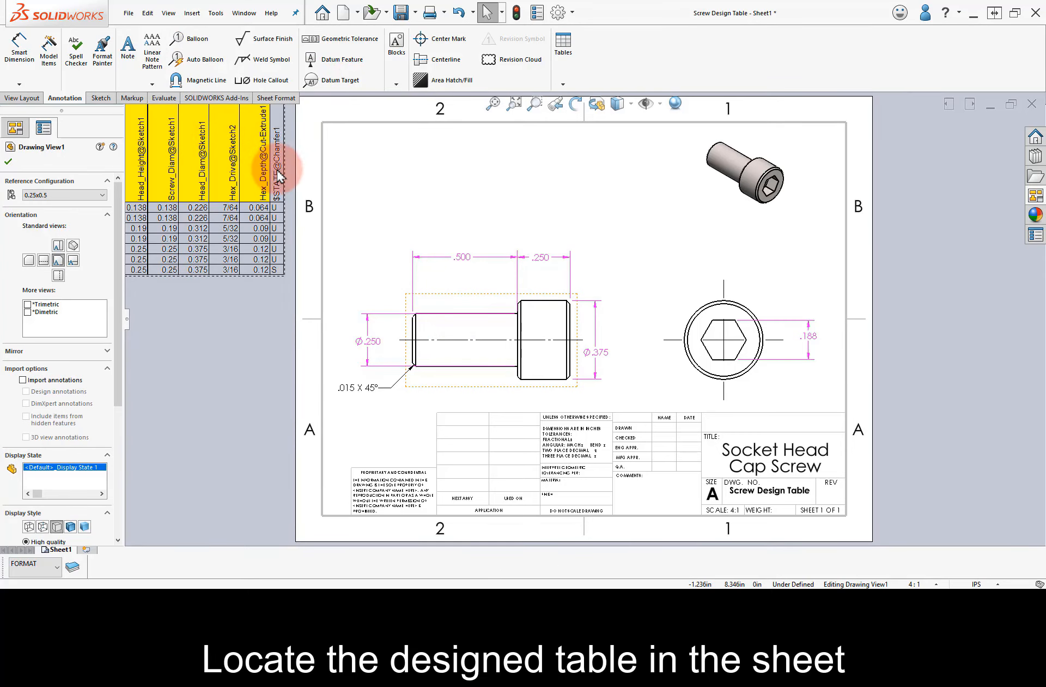
Fit the design table at reduced size into the sheet's upper-left corner and shift the front view slightly down below it
{"action": "left_click", "coordinate": [230, 160]}
{"action": "left_click_drag", "start_coordinate": [222, 156], "coordinate": [487, 164]}
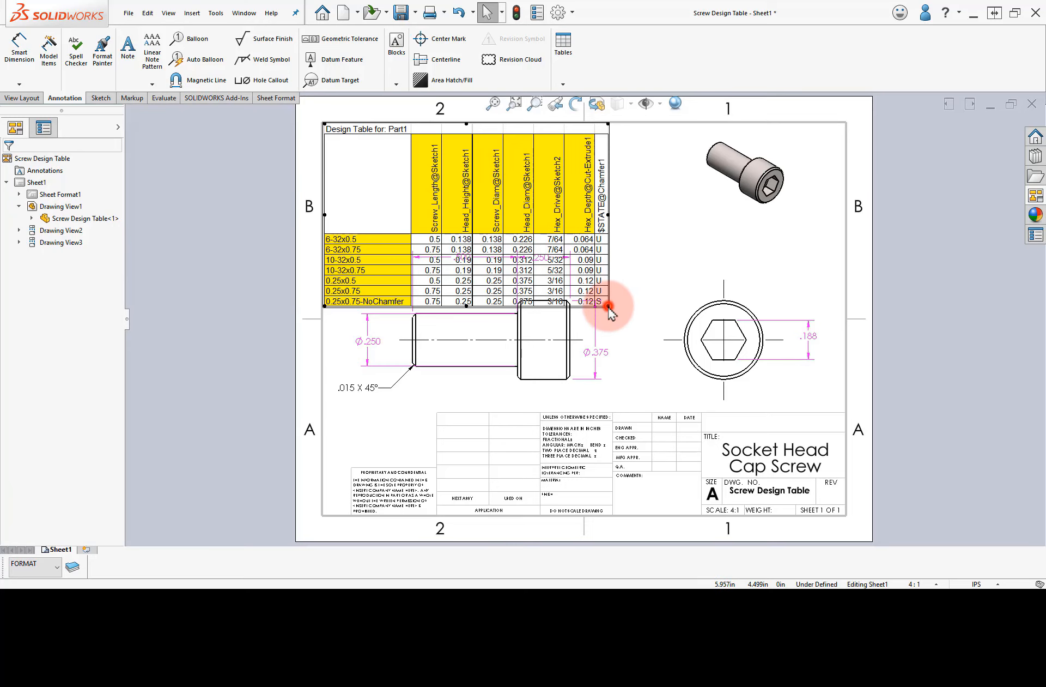
{"action": "left_click_drag", "start_coordinate": [608, 307], "coordinate": [515, 242]}
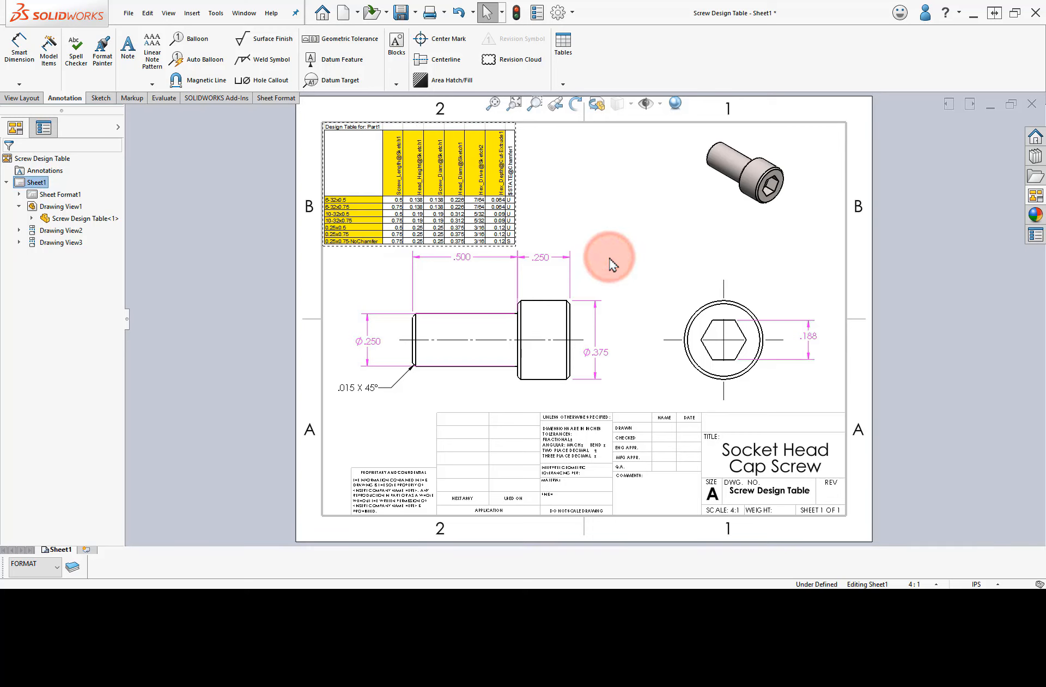
{"action": "left_click_drag", "start_coordinate": [578, 320], "coordinate": [584, 336]}
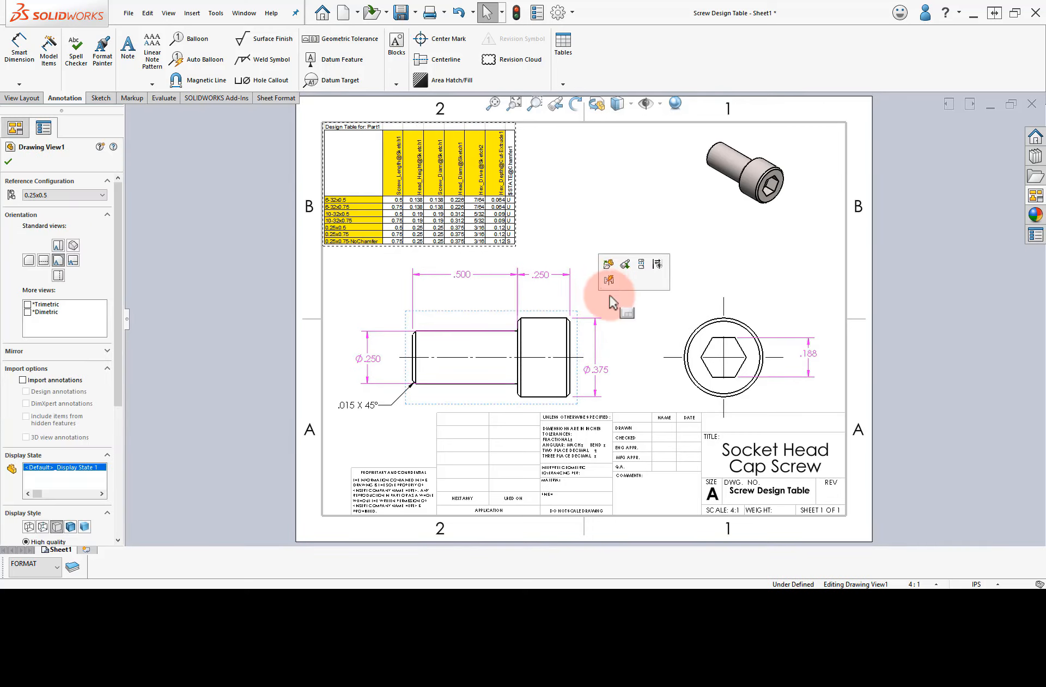
{"action": "left_click", "coordinate": [634, 315]}
Show the dimension names and reposition the screw length, head height and head diameter dimensions so their texts are clear of the lines
{"action": "left_click", "coordinate": [661, 108]}
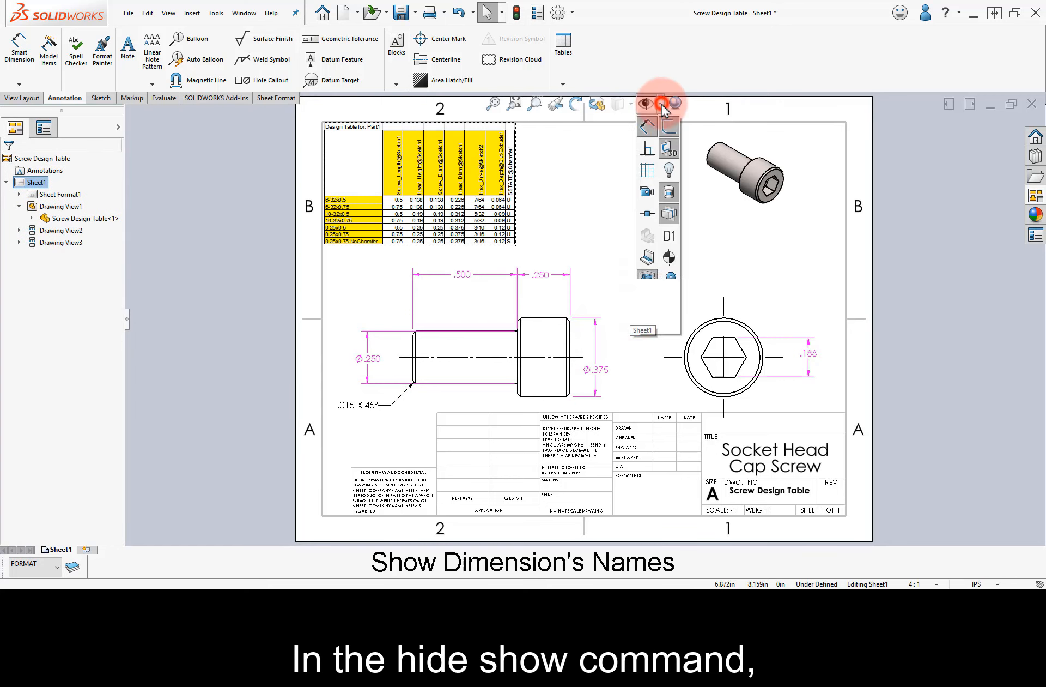
{"action": "left_click", "coordinate": [670, 366]}
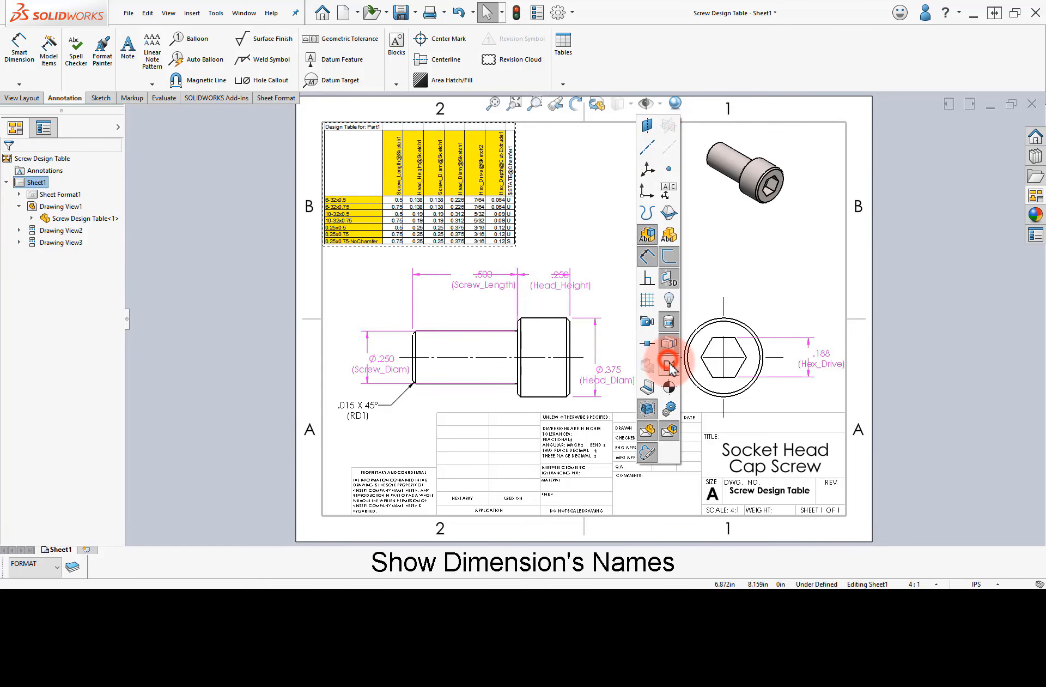
{"action": "left_click", "coordinate": [474, 280]}
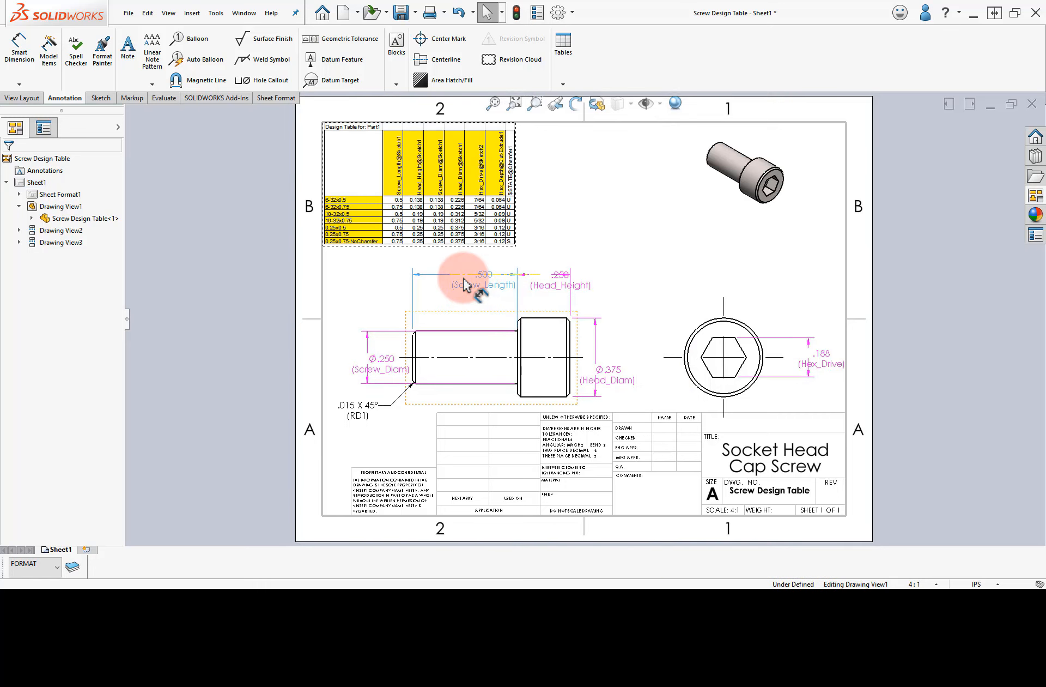
{"action": "left_click_drag", "start_coordinate": [541, 275], "coordinate": [626, 280]}
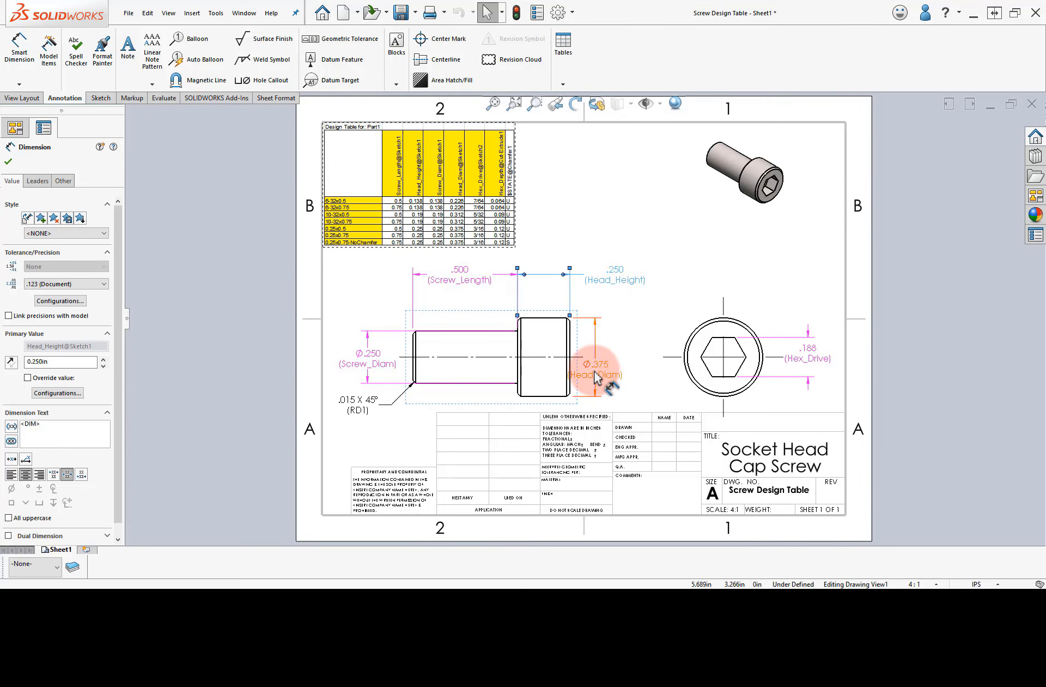
{"action": "left_click_drag", "start_coordinate": [596, 366], "coordinate": [616, 350]}
Override the units of the hex drive dimension in the right view to inch fractions with a denominator of 16
{"action": "scroll", "coordinate": [867, 386], "scroll_direction": "down", "scroll_amount": 5}
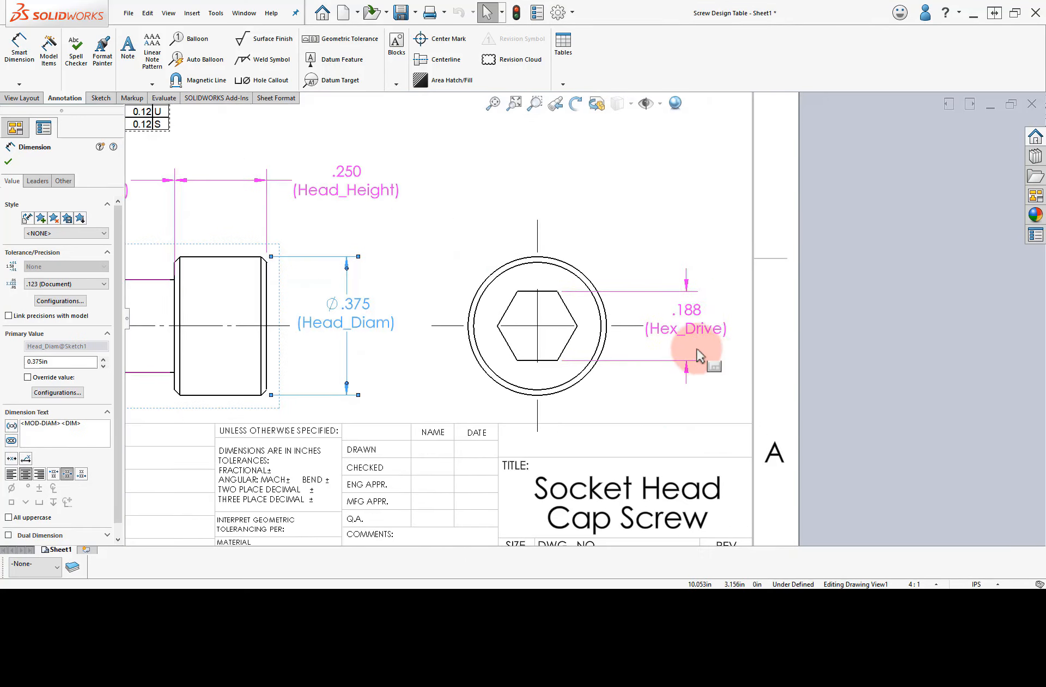
{"action": "left_click", "coordinate": [690, 312]}
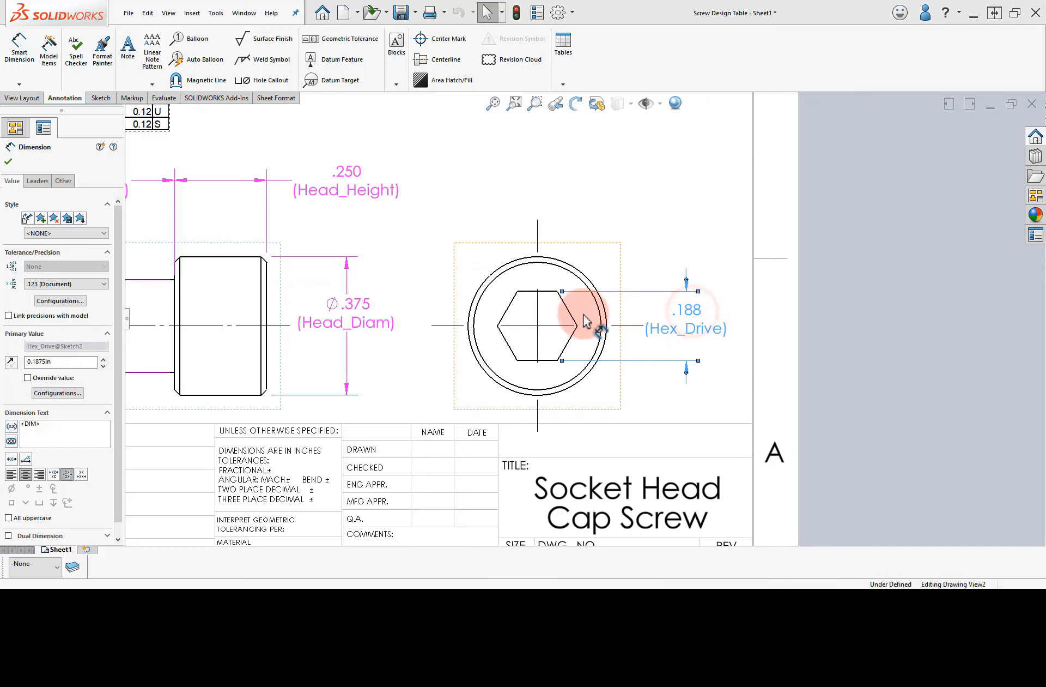
{"action": "left_click", "coordinate": [65, 181]}
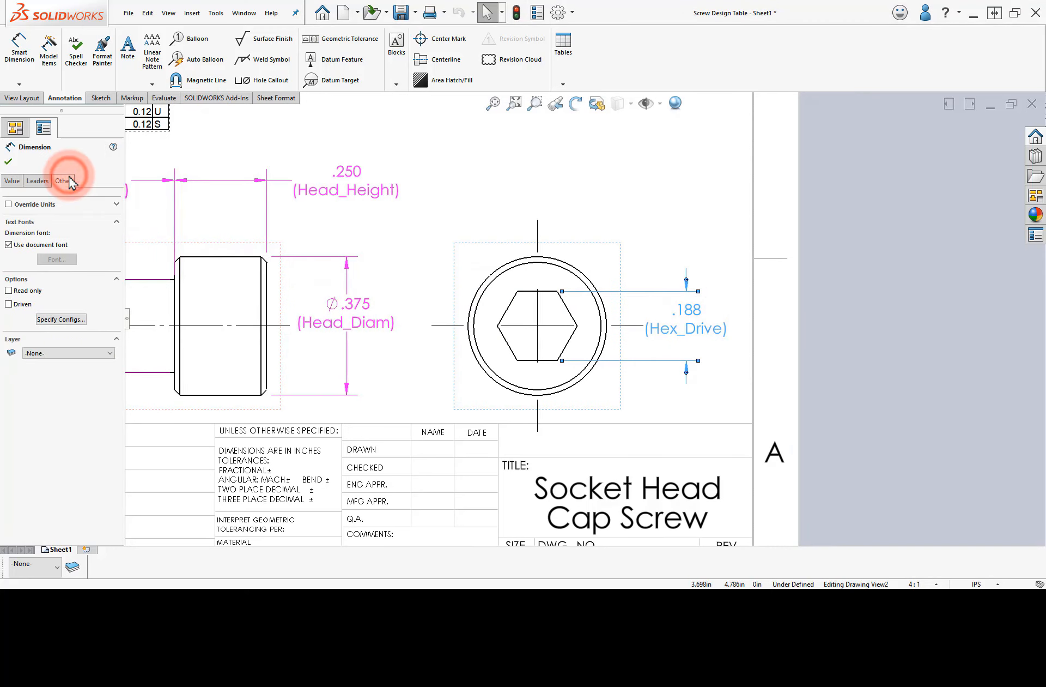
{"action": "left_click", "coordinate": [46, 204]}
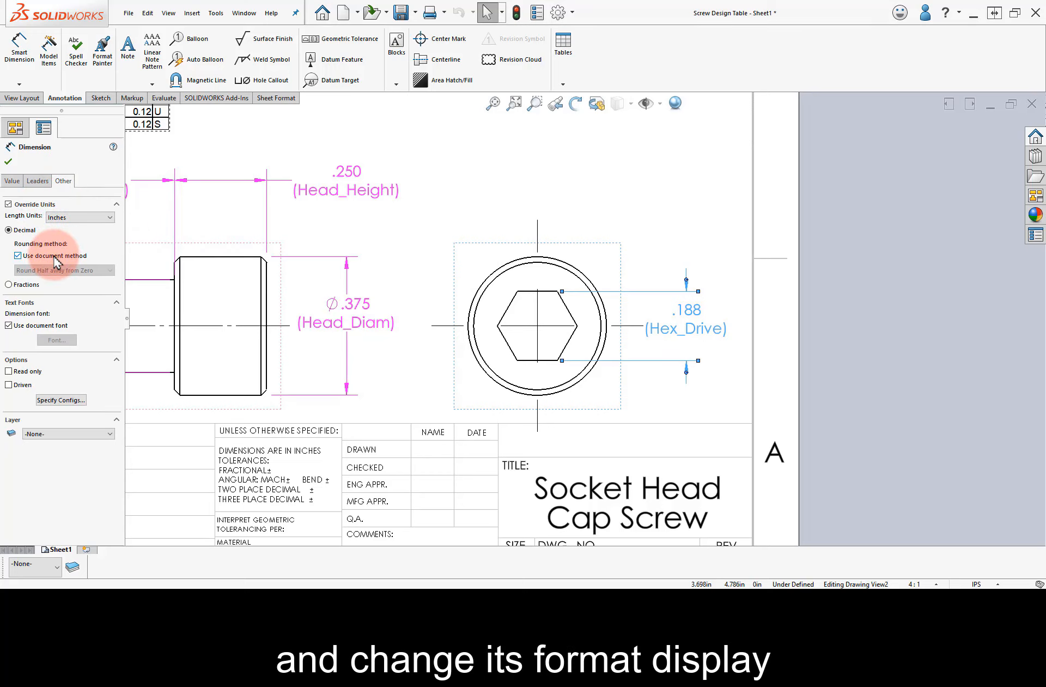
{"action": "left_click", "coordinate": [17, 284]}
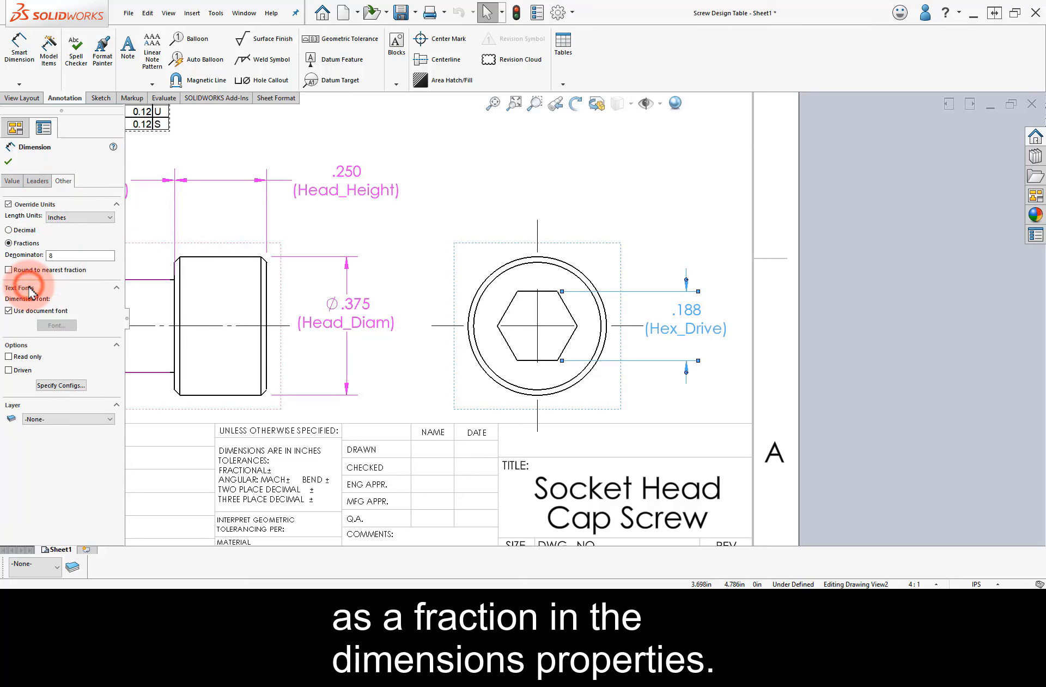
{"action": "double_click", "coordinate": [47, 255]}
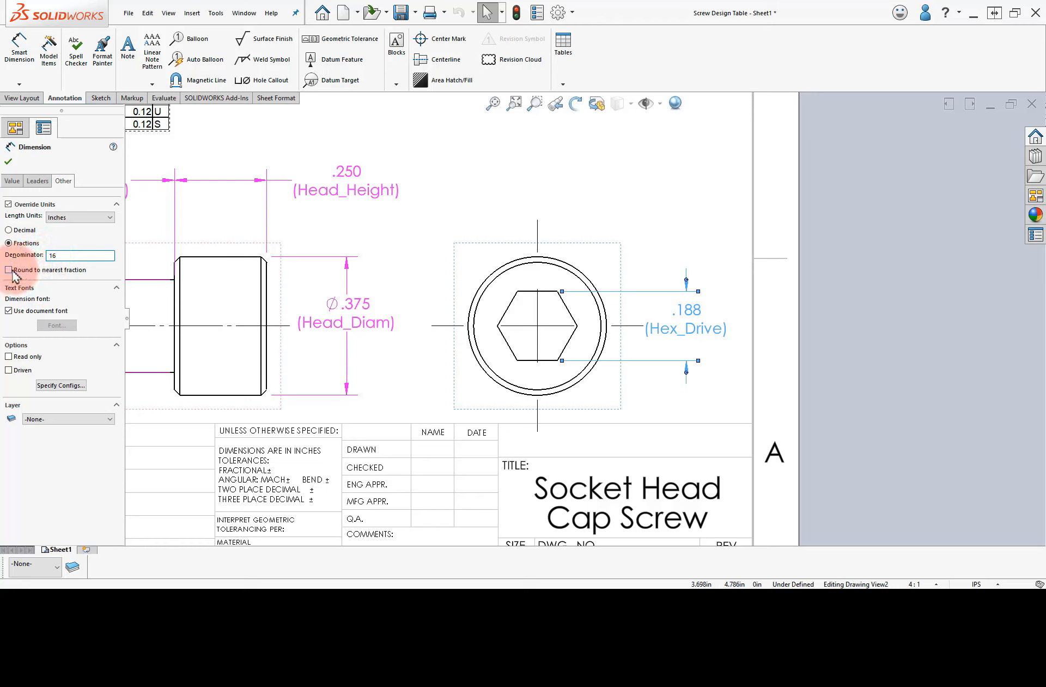
{"action": "left_click", "coordinate": [9, 161]}
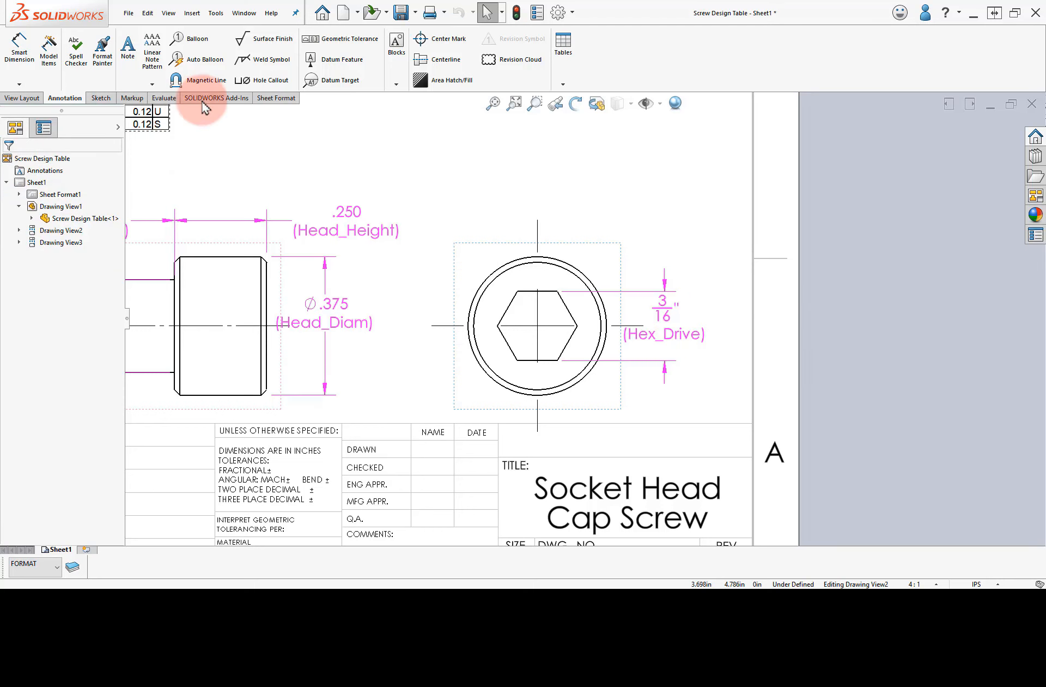
Save the drawing
{"action": "left_click", "coordinate": [494, 104]}
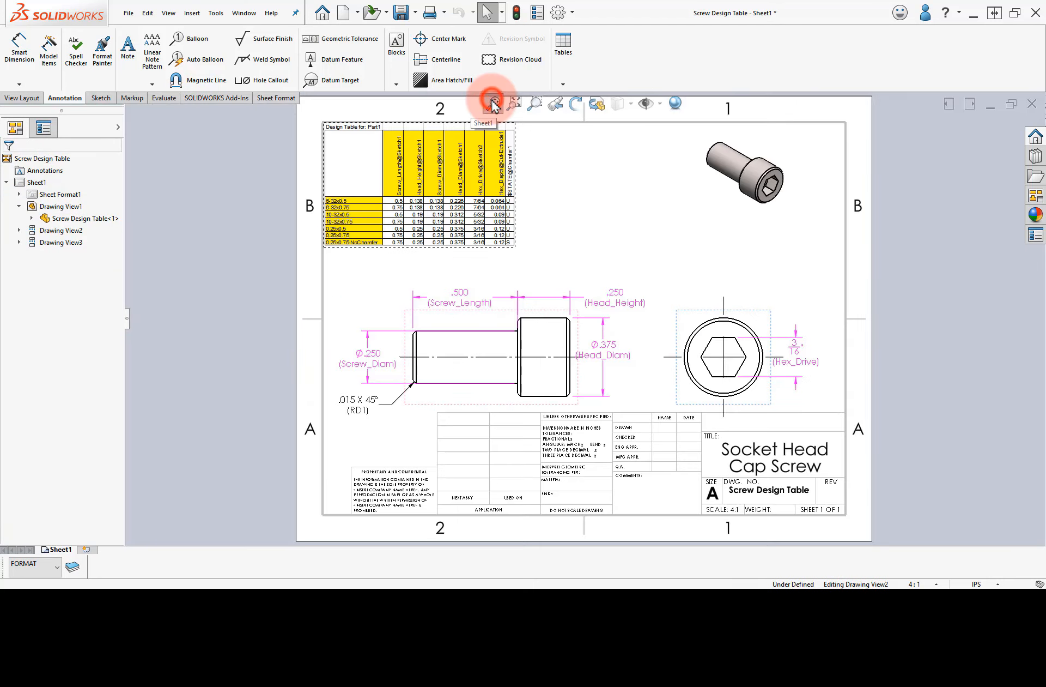
{"action": "left_click", "coordinate": [401, 12]}
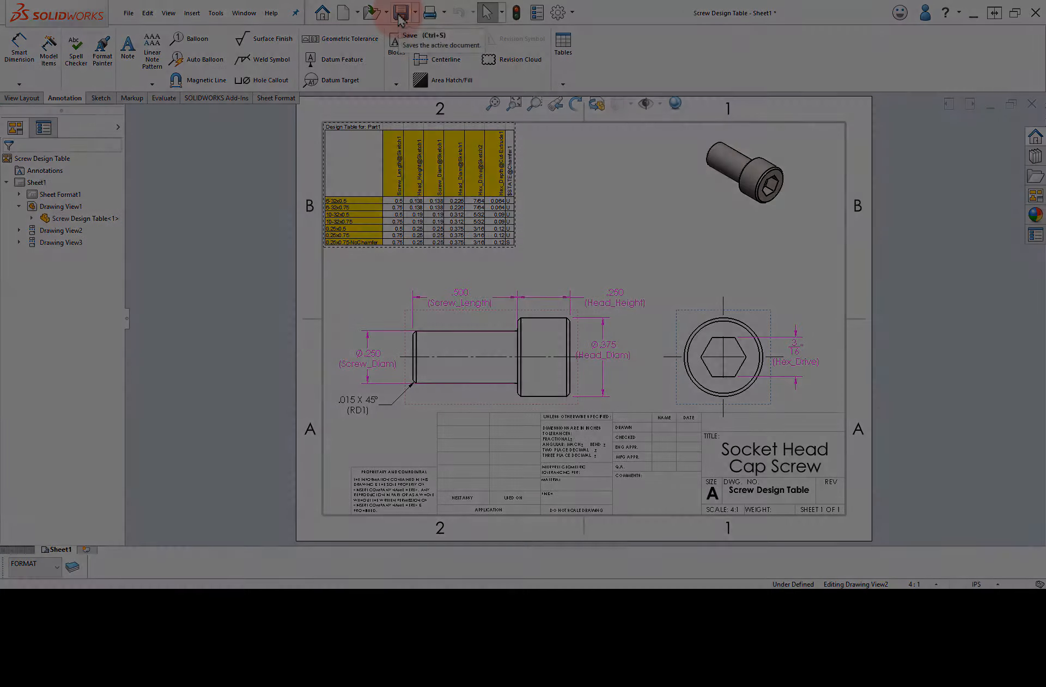